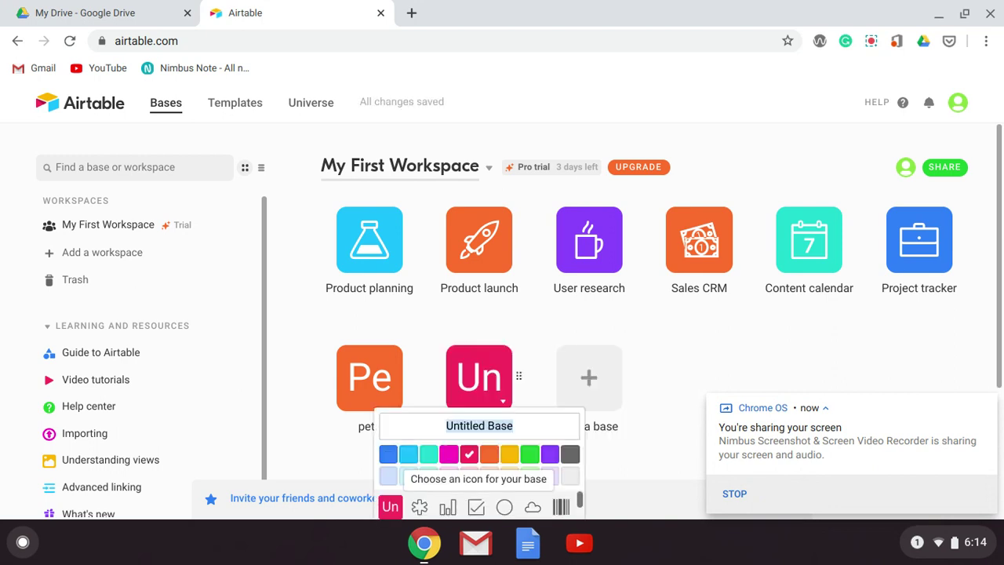
- Replace the Untitled Base's initials with the asterisk icon
click(420, 508)
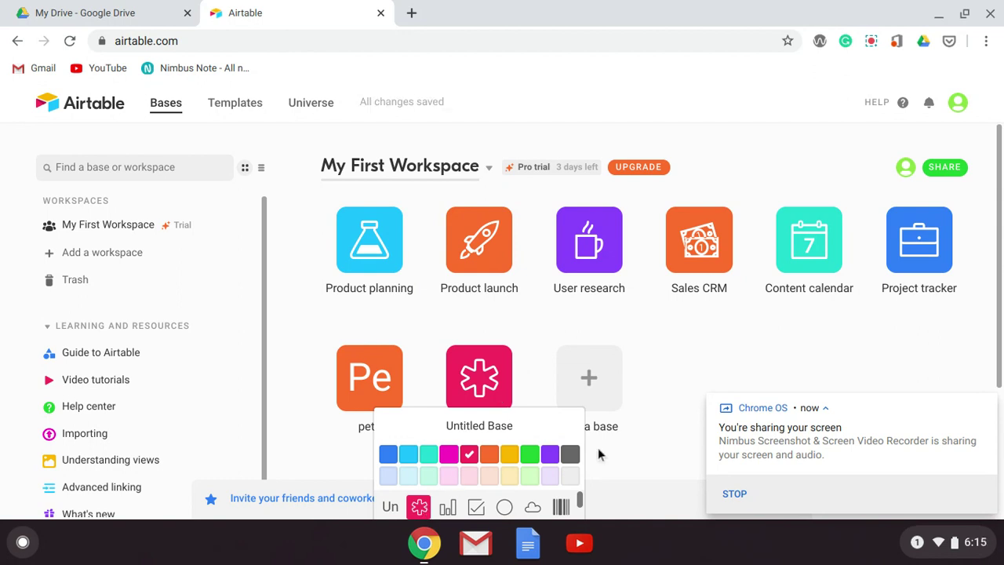
click(595, 473)
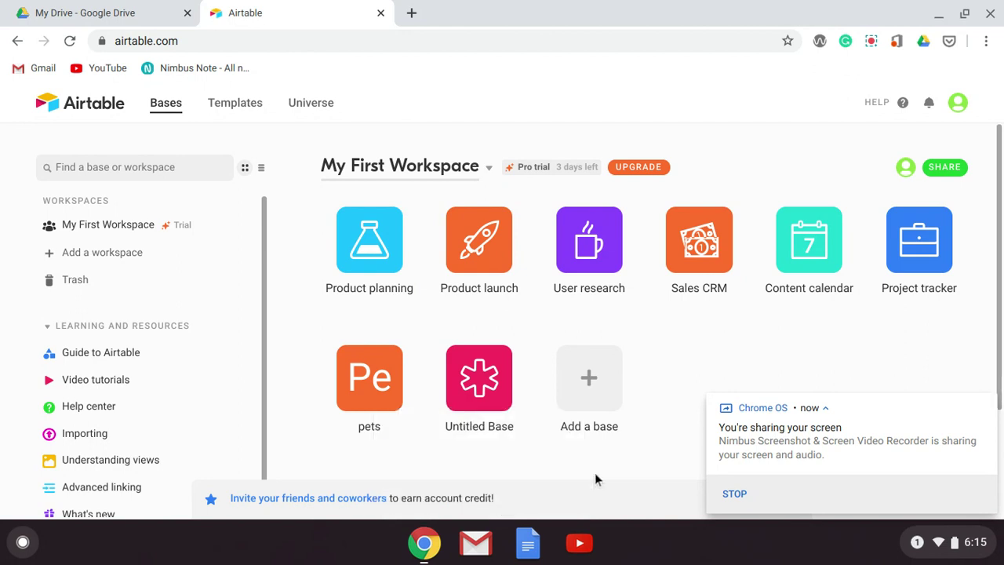
- Open the Untitled Base and change its title to 'PetSitter'
click(483, 423)
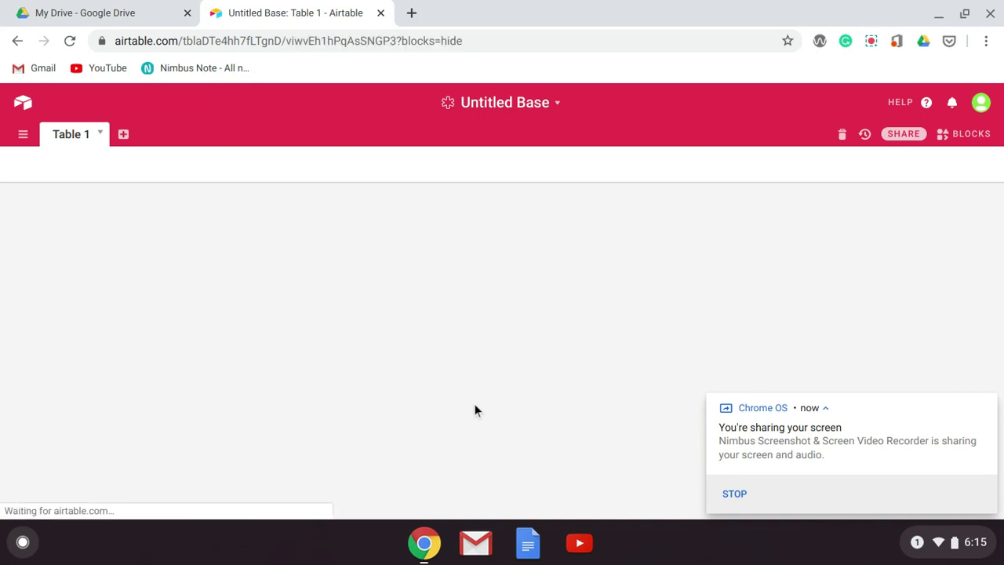
click(519, 107)
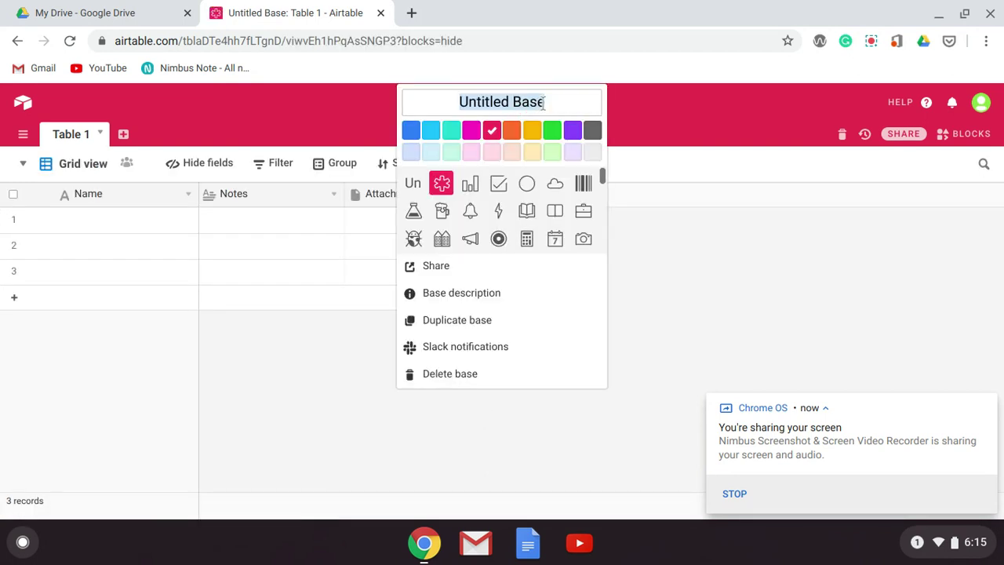
text(Pet)
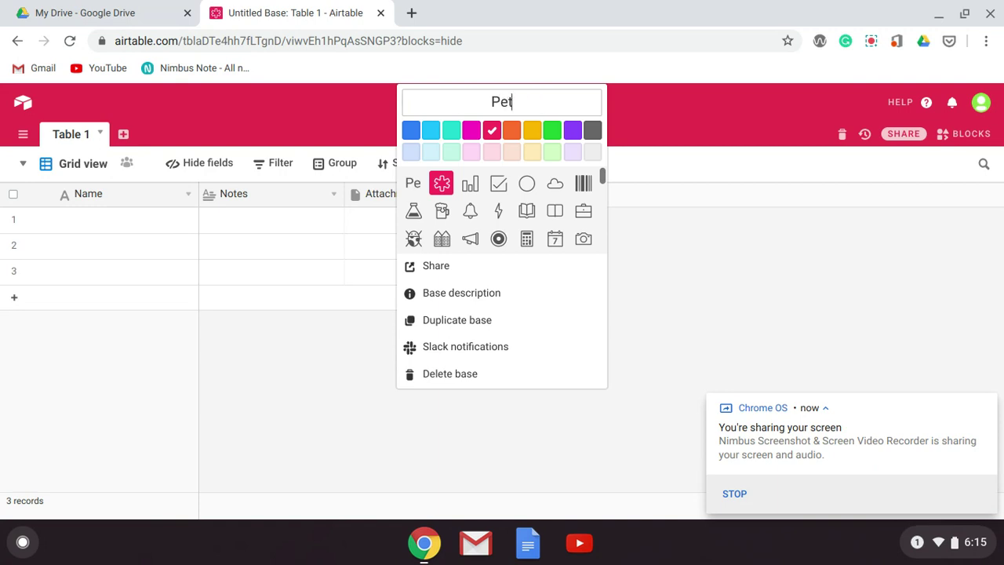
text(Sitter)
click(704, 146)
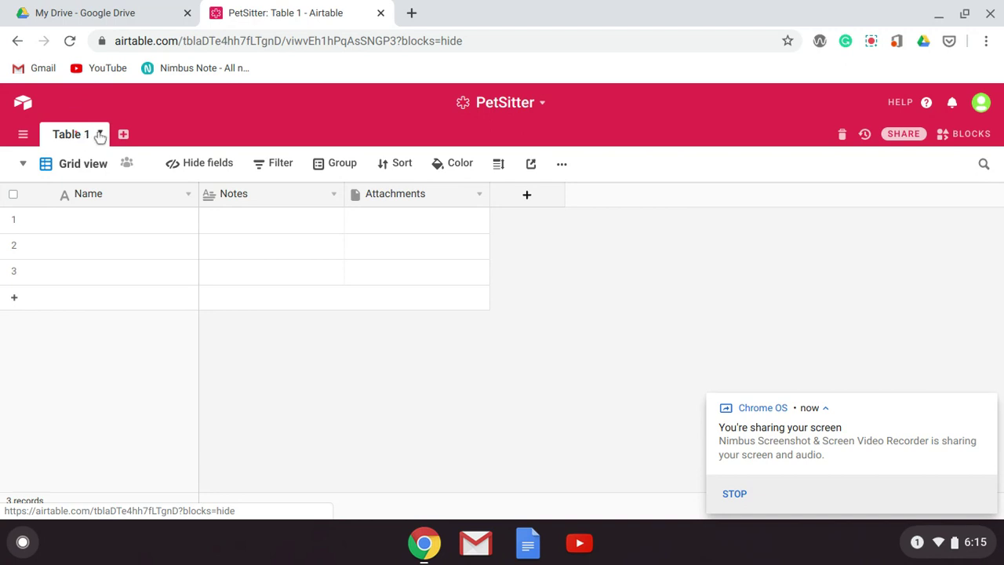
- Change the Table 1 tab's name to 'Owners'
click(100, 135)
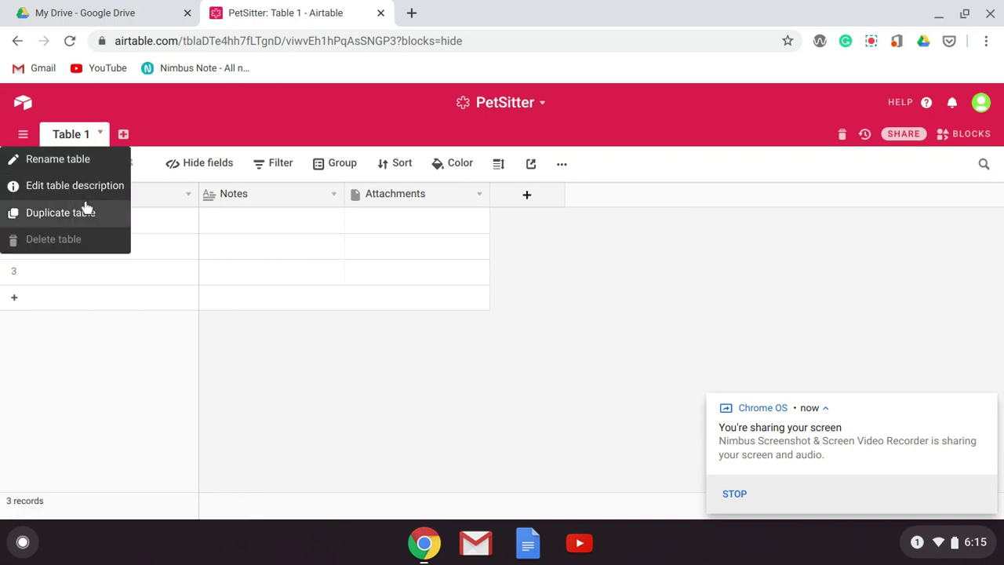
click(83, 161)
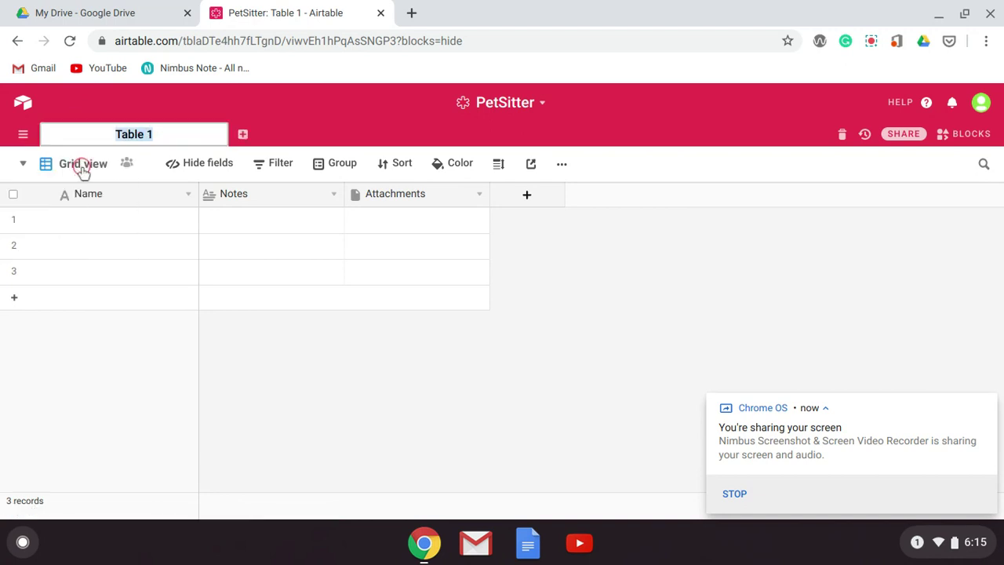
text(Owners)
click(177, 253)
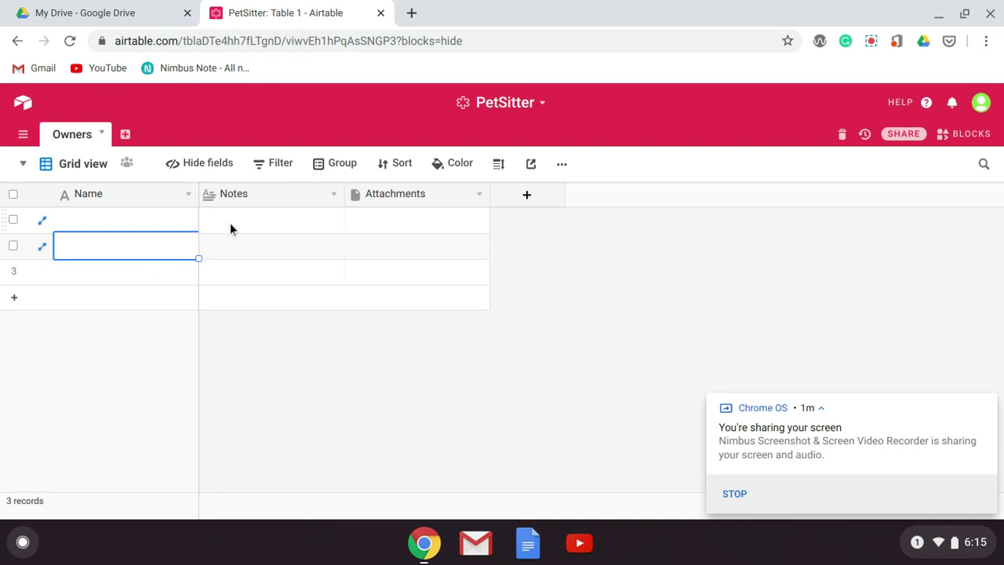
- Rename the Name field to OwnerID and change its type to Autonumber
click(188, 196)
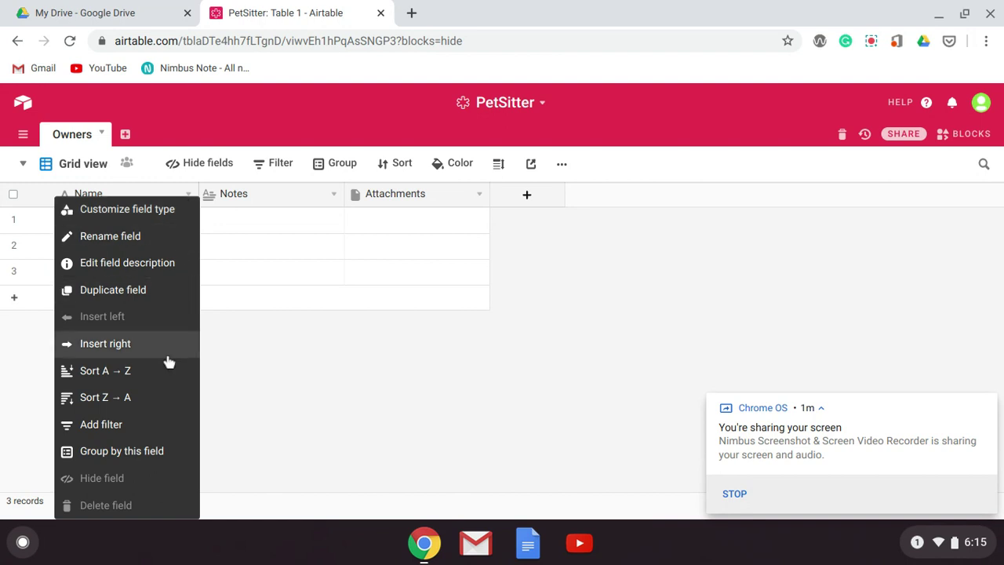
click(164, 239)
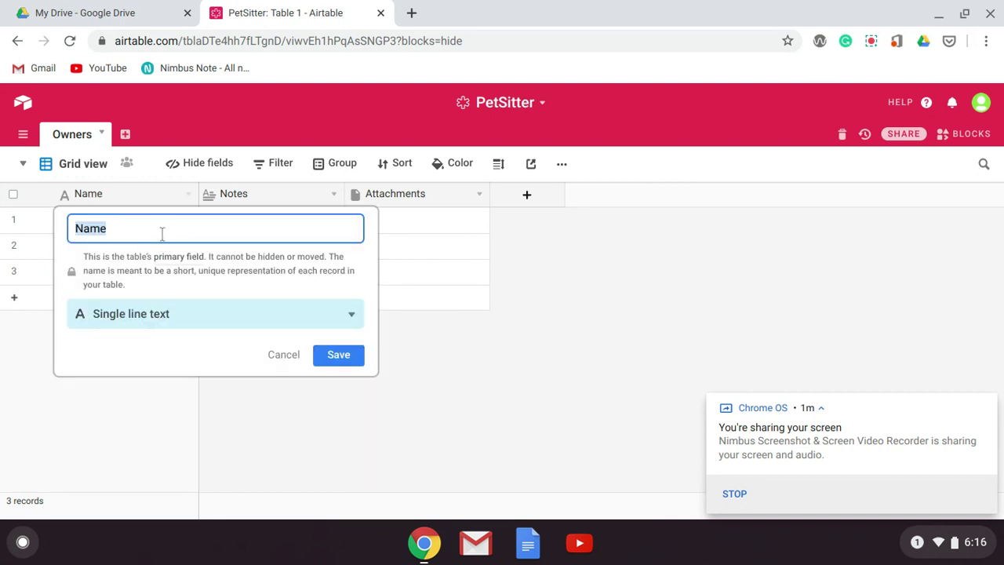
text(Owner)
key(BackSpace)
click(213, 322)
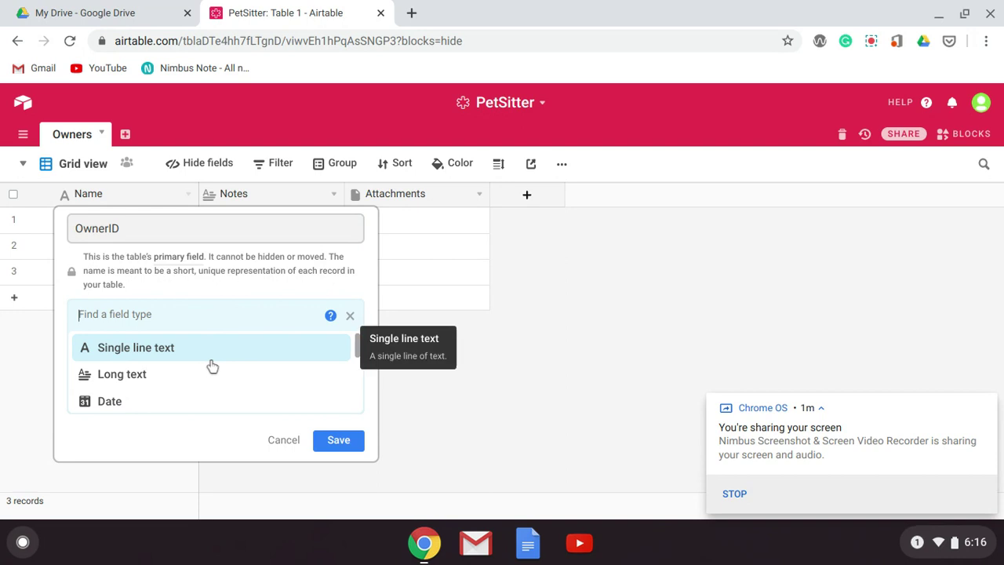
drag(358, 357, 353, 406)
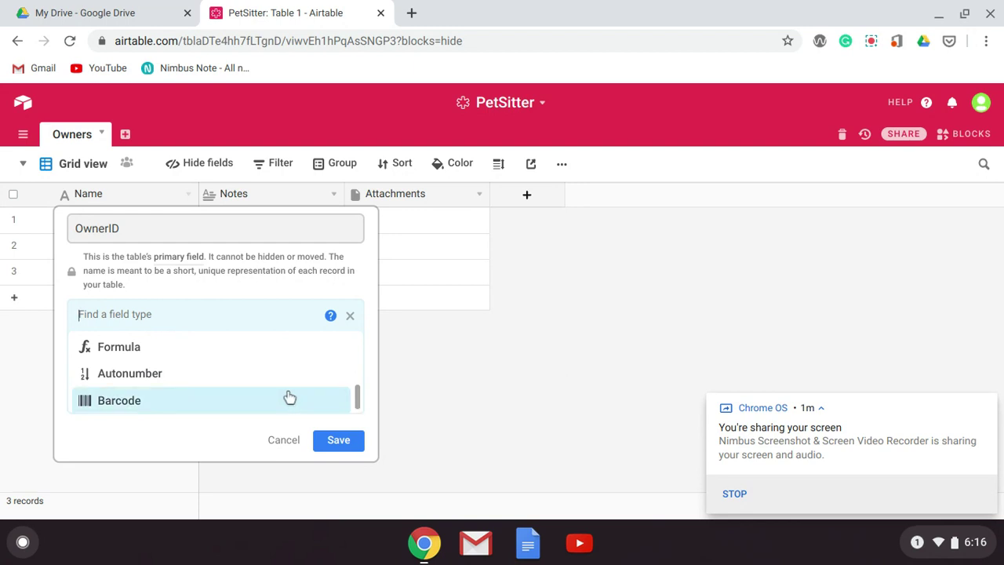
click(230, 378)
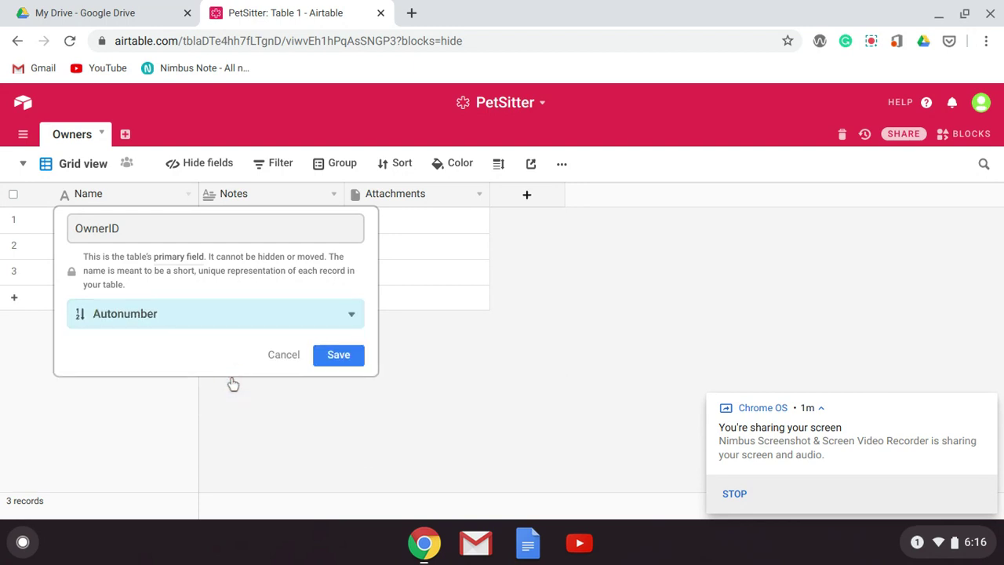
click(340, 358)
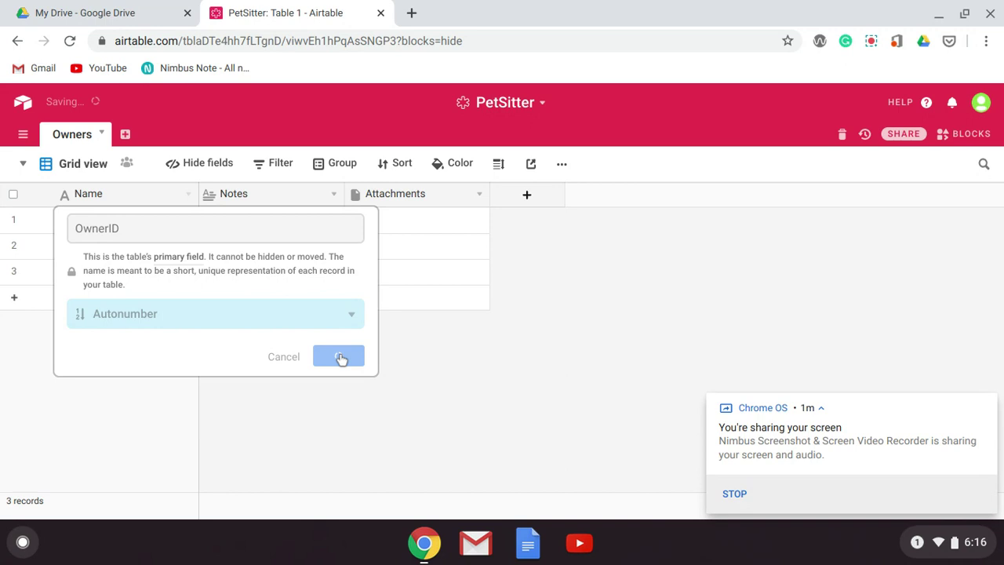
- Turn the Notes field into a Single line text field named 'First Name'
click(333, 194)
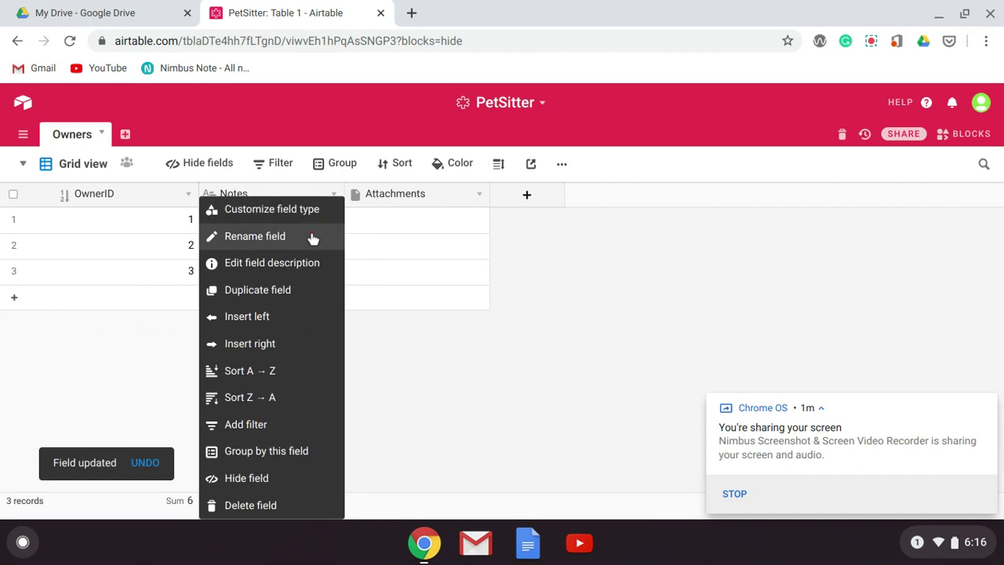
click(313, 236)
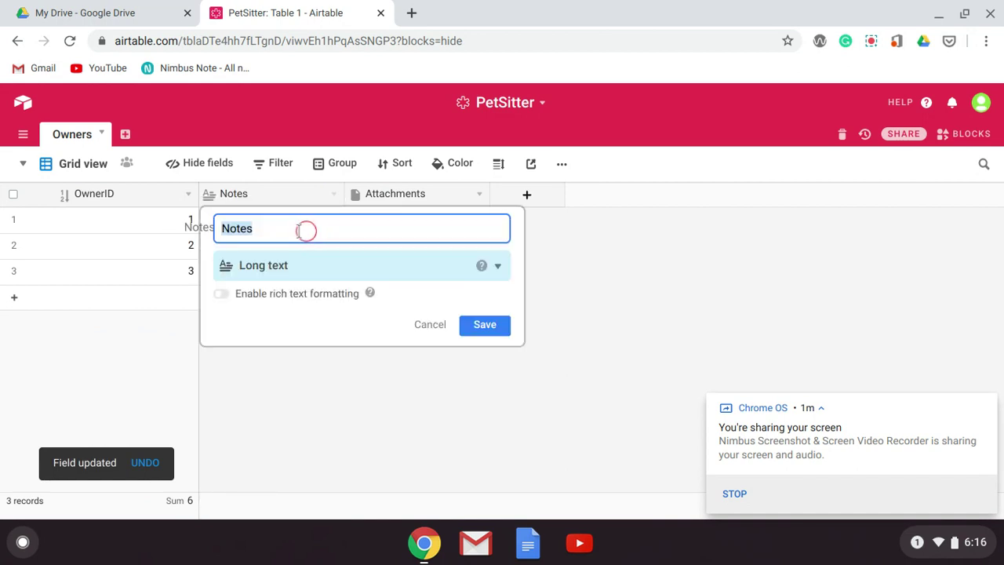
text(F)
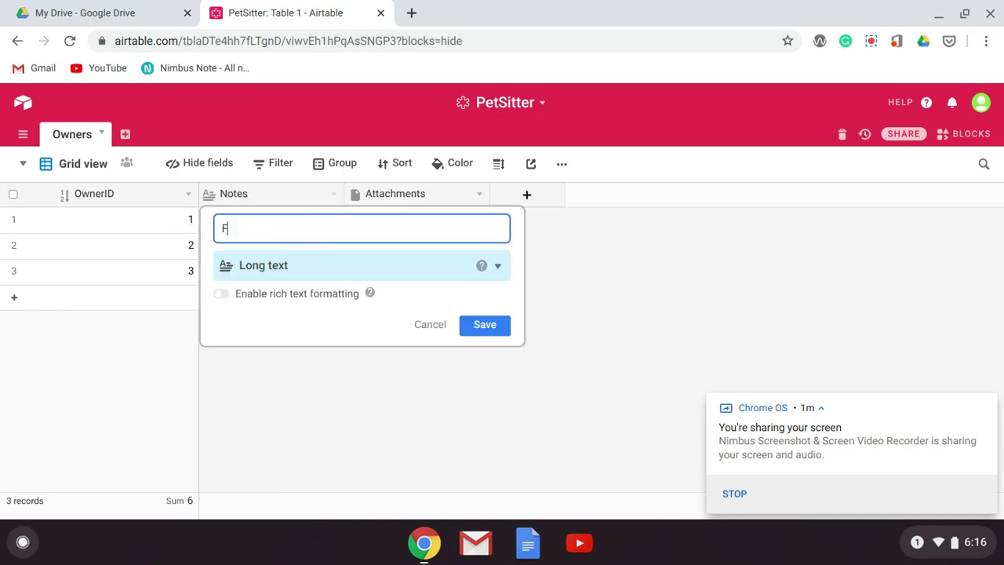
text(irst Name)
click(497, 267)
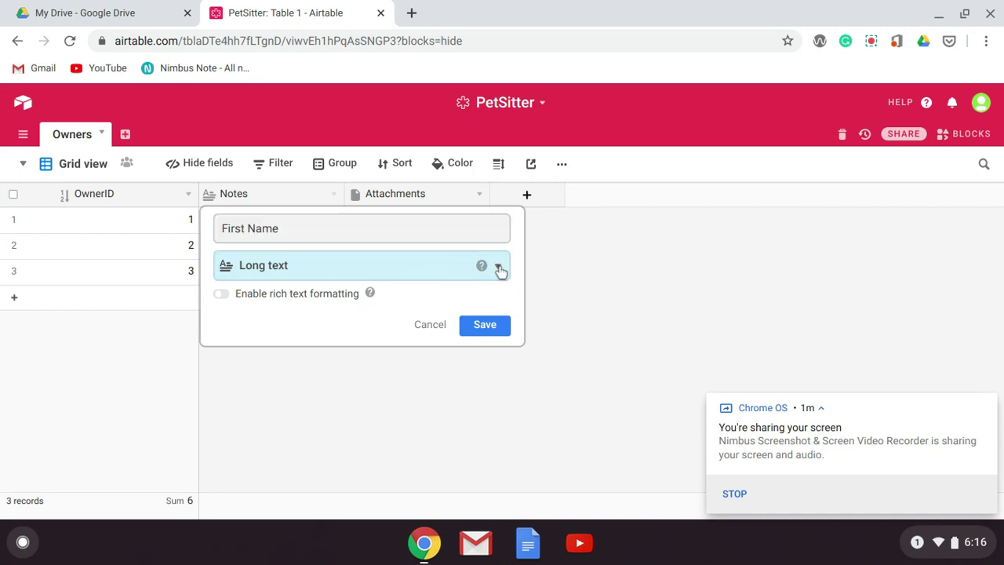
click(421, 321)
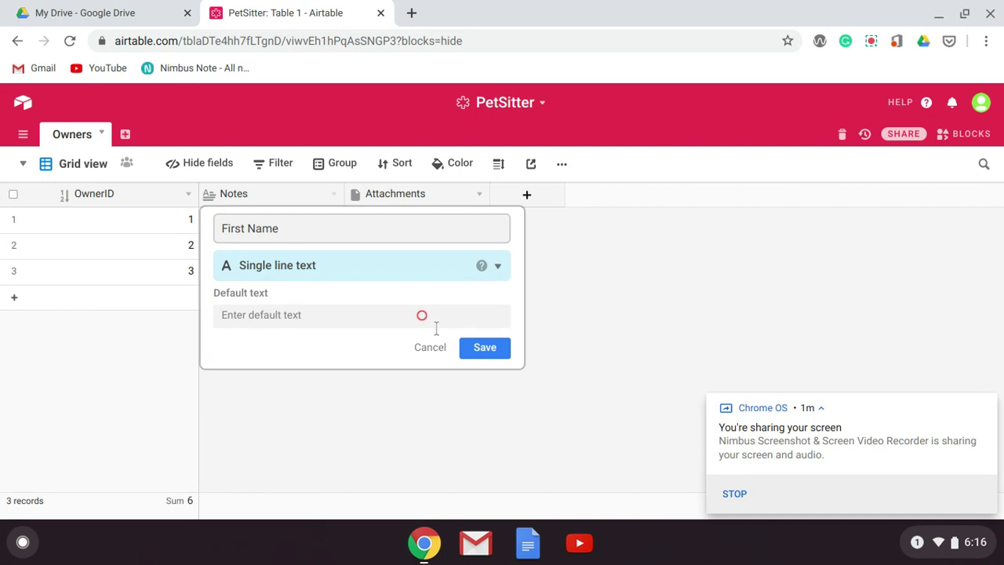
click(482, 350)
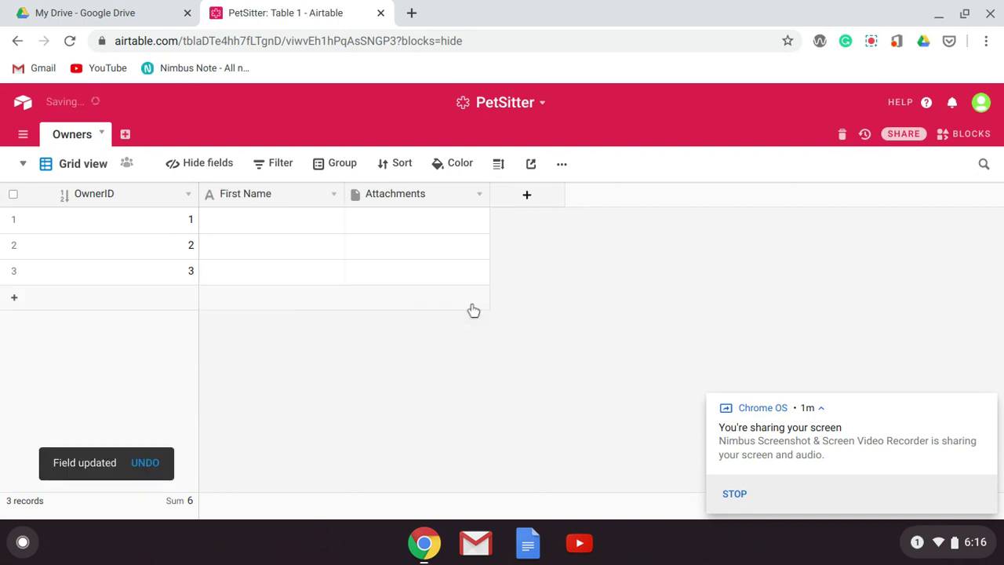
- Turn the Attachments field into a Single line text field named 'Last Name'
click(477, 195)
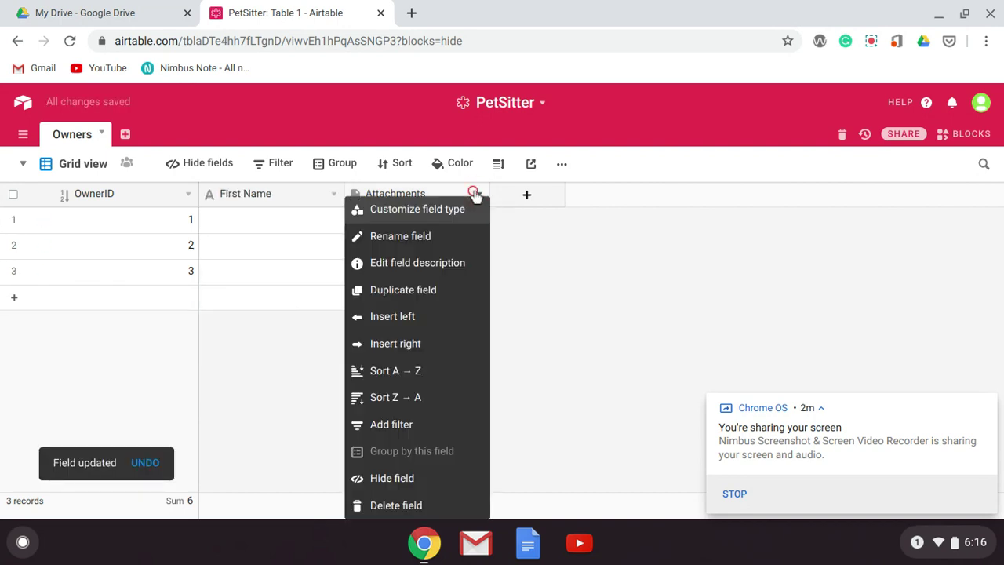
click(468, 241)
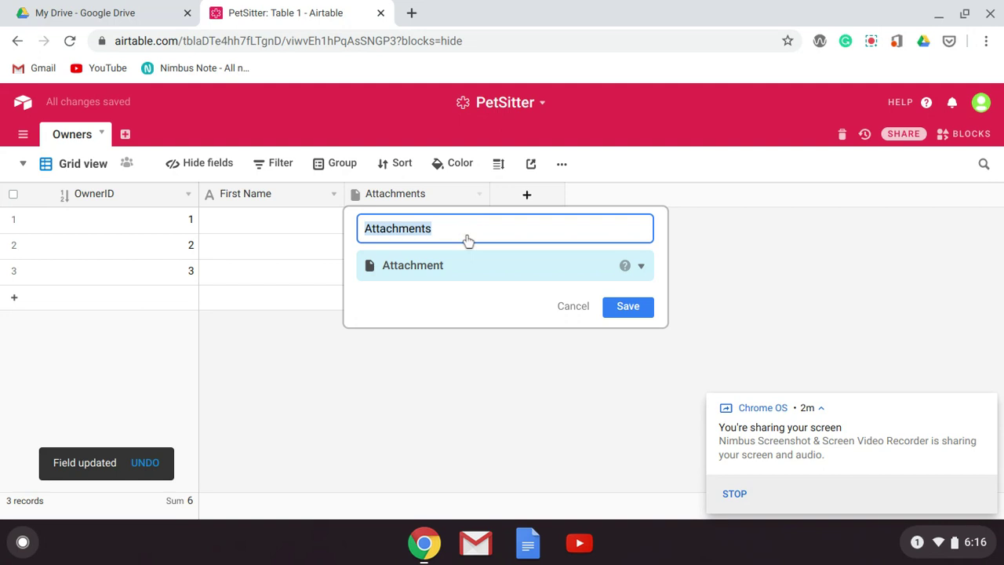
text(Last Name)
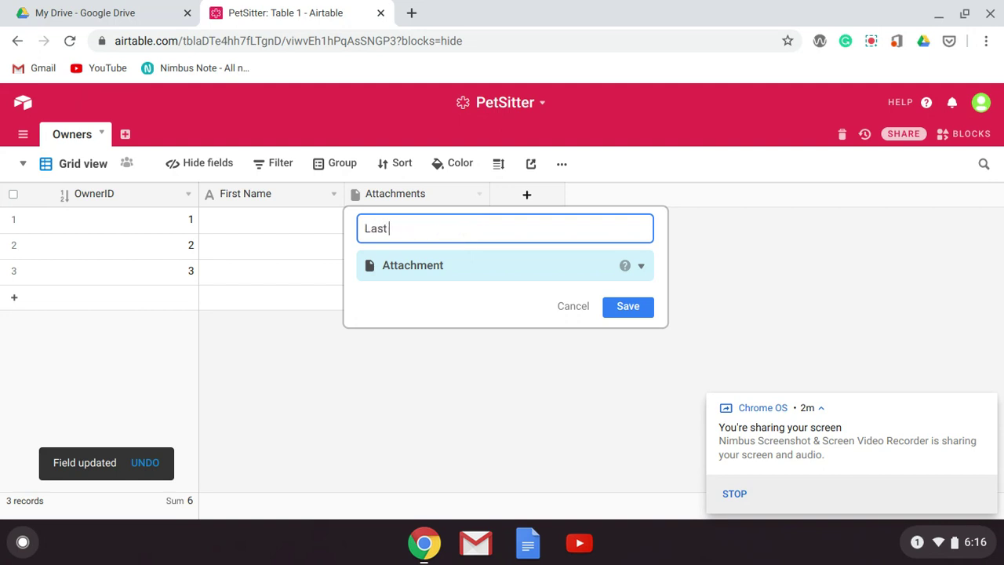
click(632, 267)
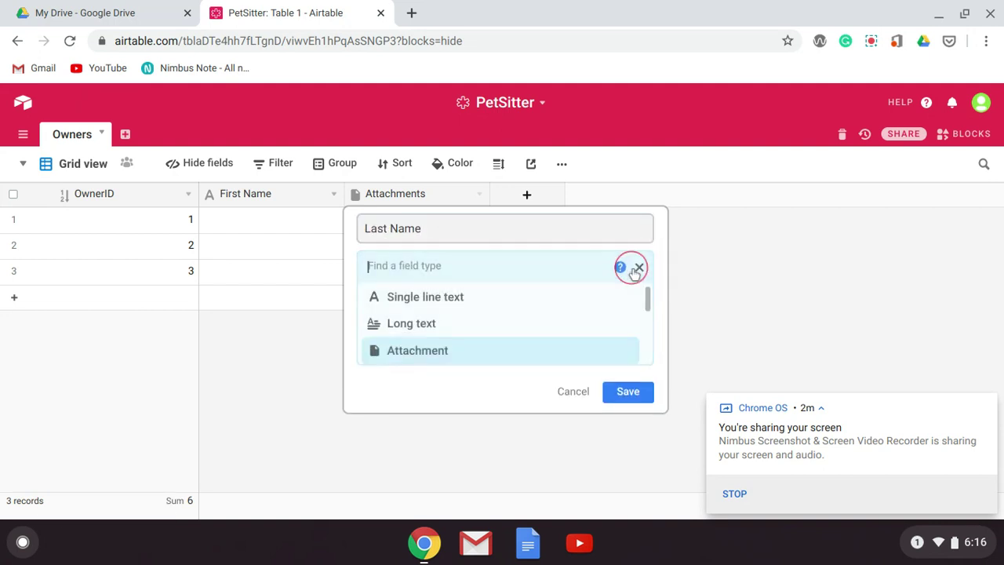
click(578, 306)
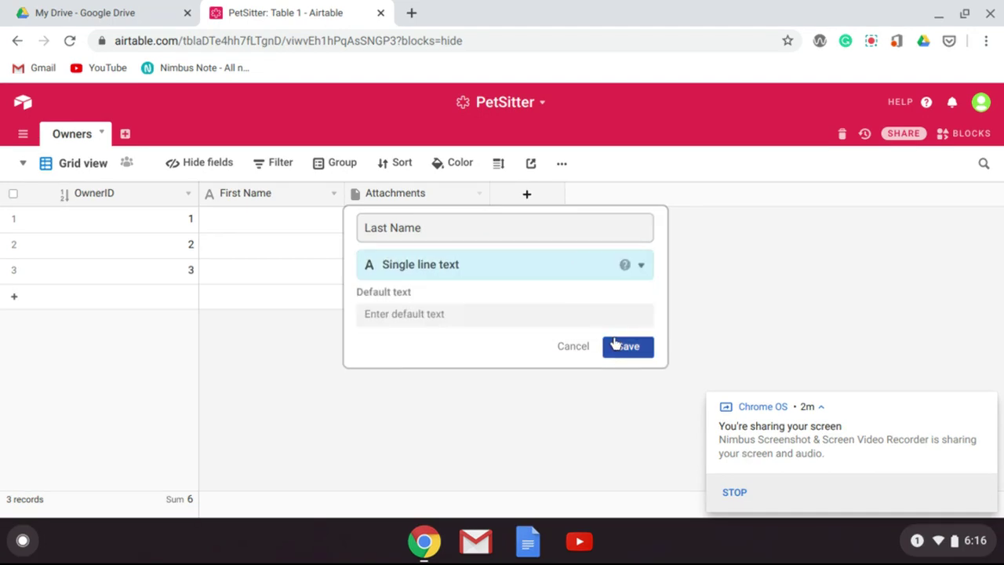
click(626, 350)
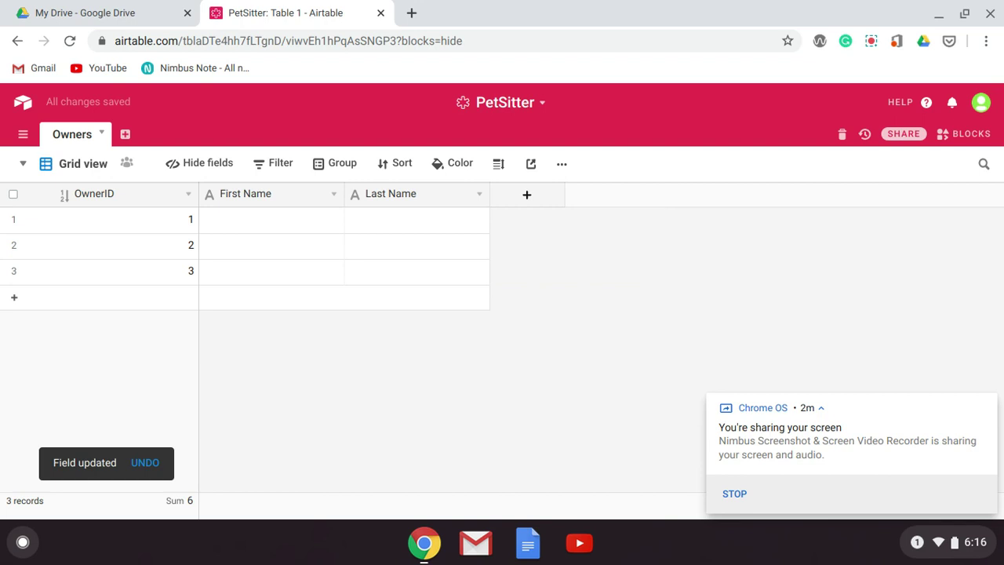
- Add new Address and City fields to the Owners table
click(538, 197)
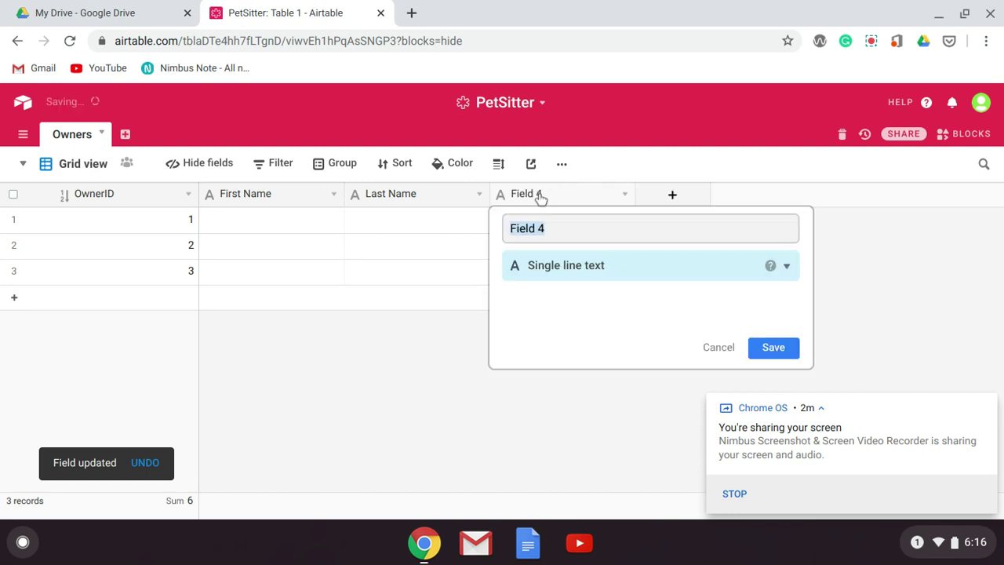
text(Address)
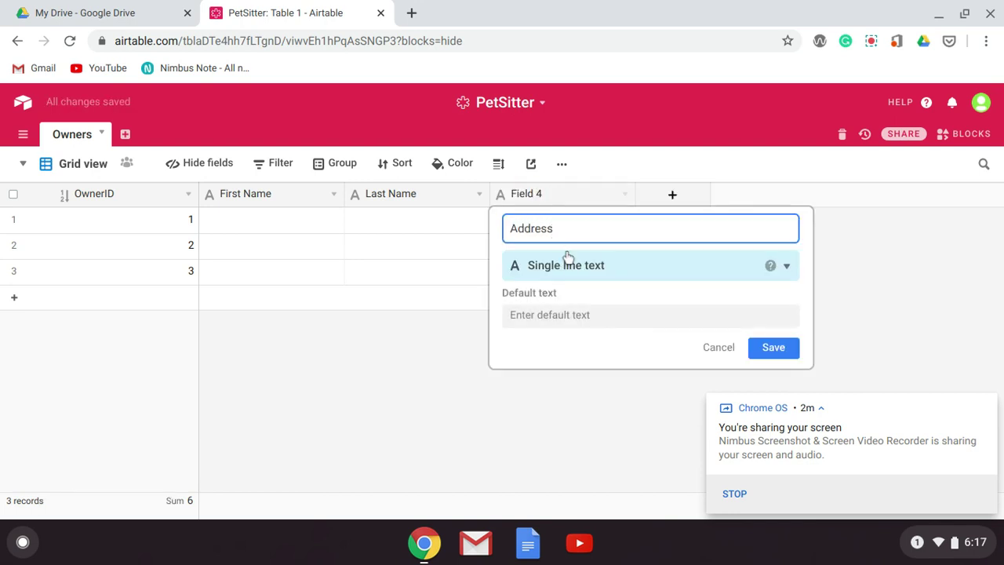
click(775, 348)
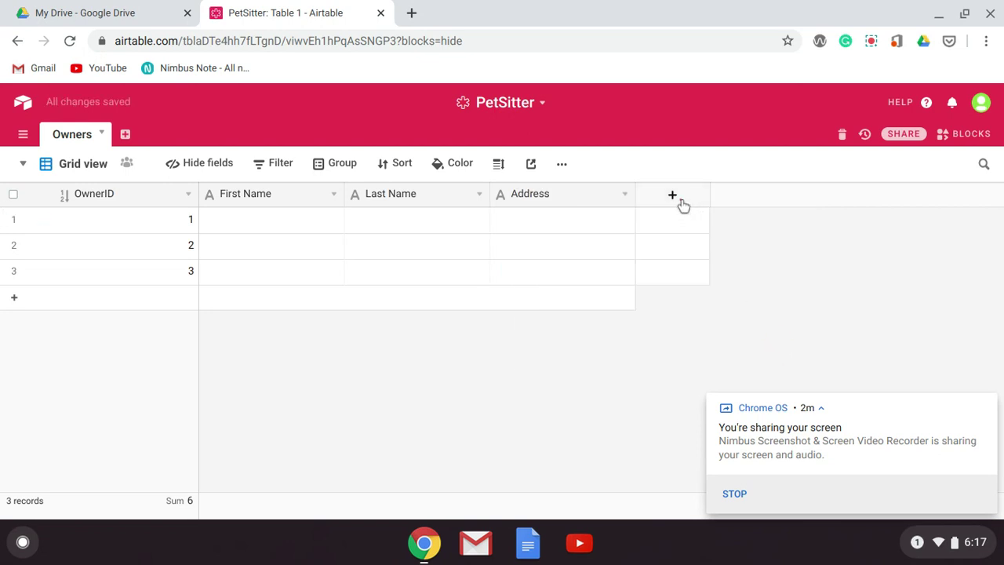
click(681, 203)
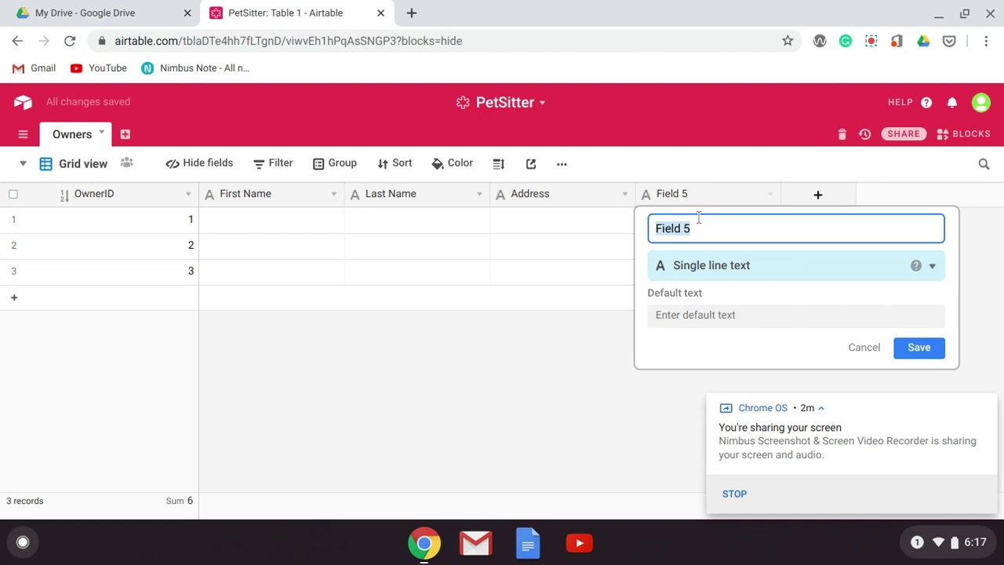
text(City)
click(919, 348)
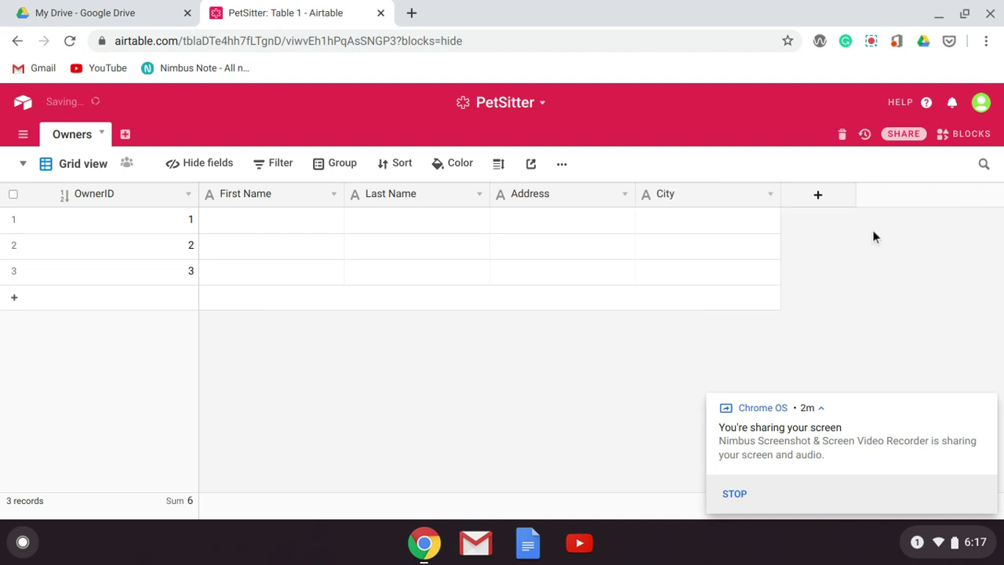
- Draft a new State field with default value IL
click(820, 204)
text(State)
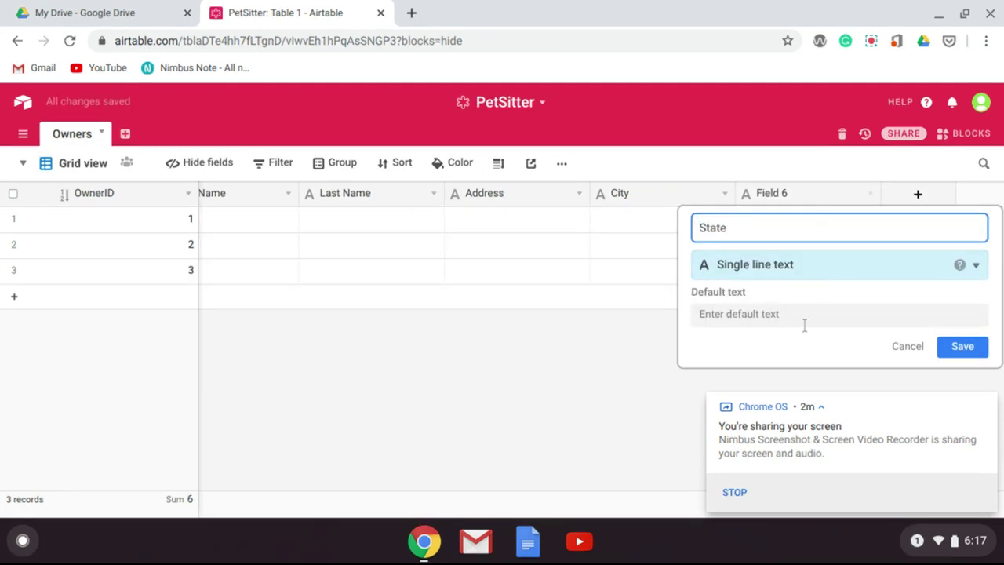
click(798, 322)
text(IL)
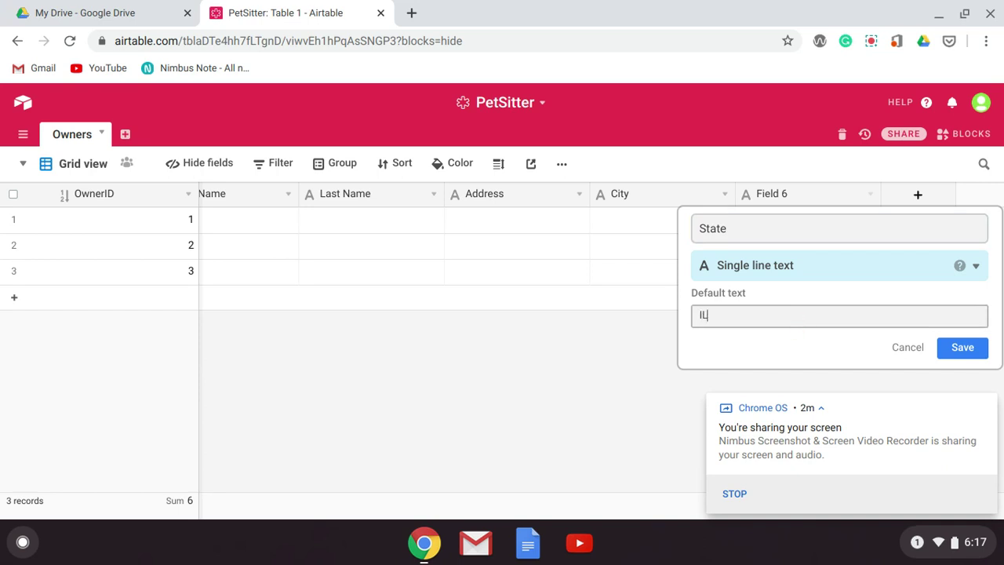
click(975, 267)
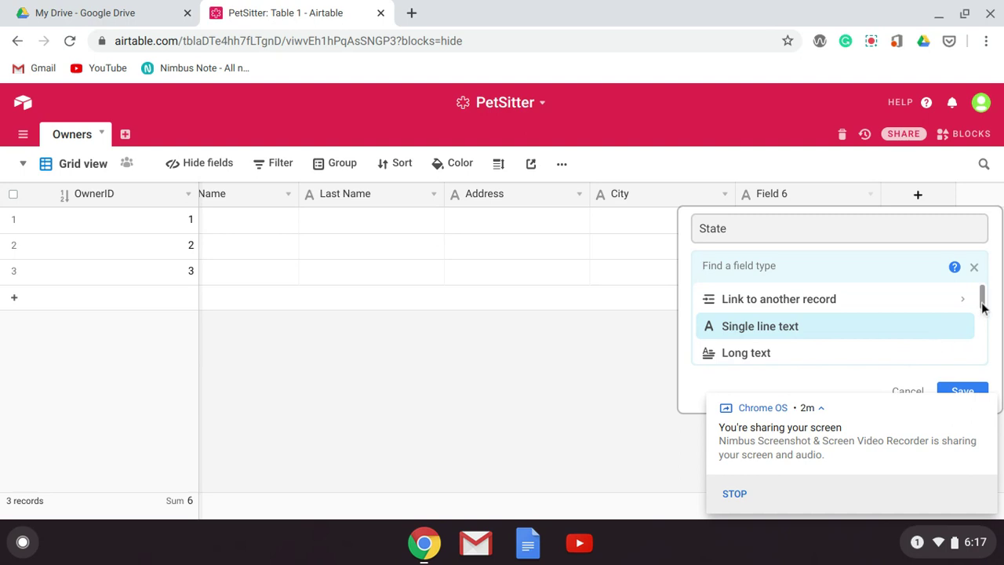
- Make the drafted field a Multiple select with IL and WI choices, then add another field
drag(981, 300, 976, 313)
scroll(976, 315, down, 1)
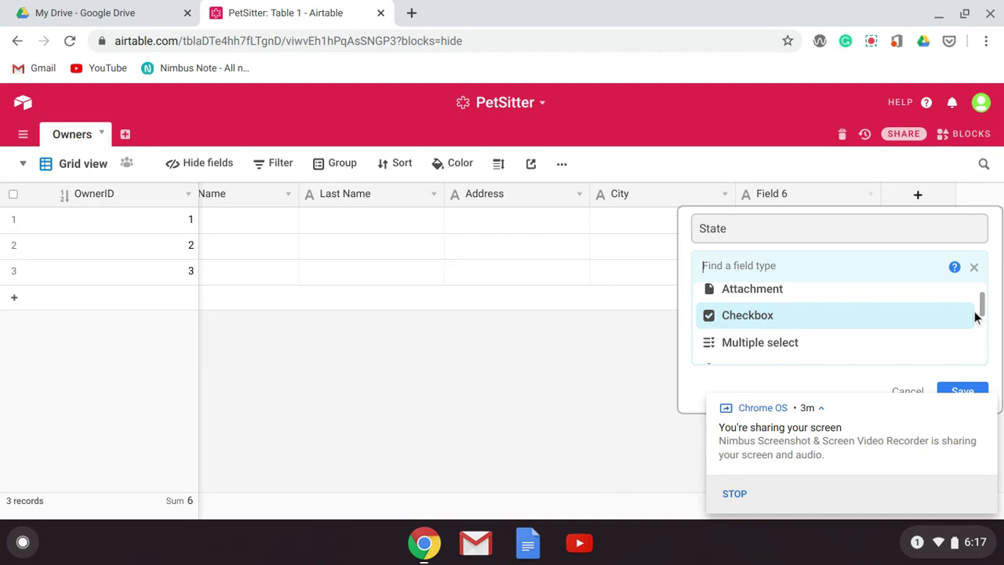
click(743, 343)
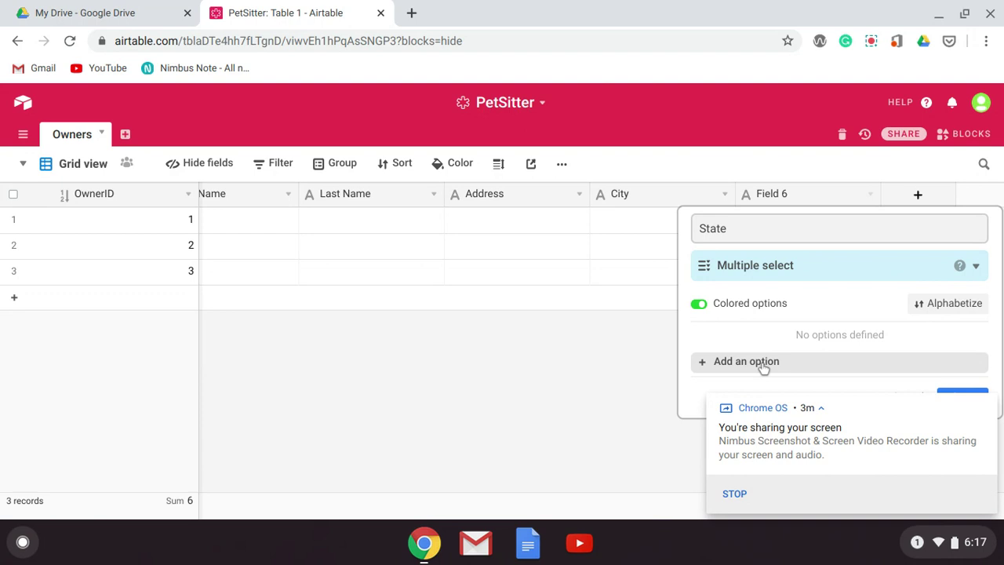
click(762, 362)
text(IL)
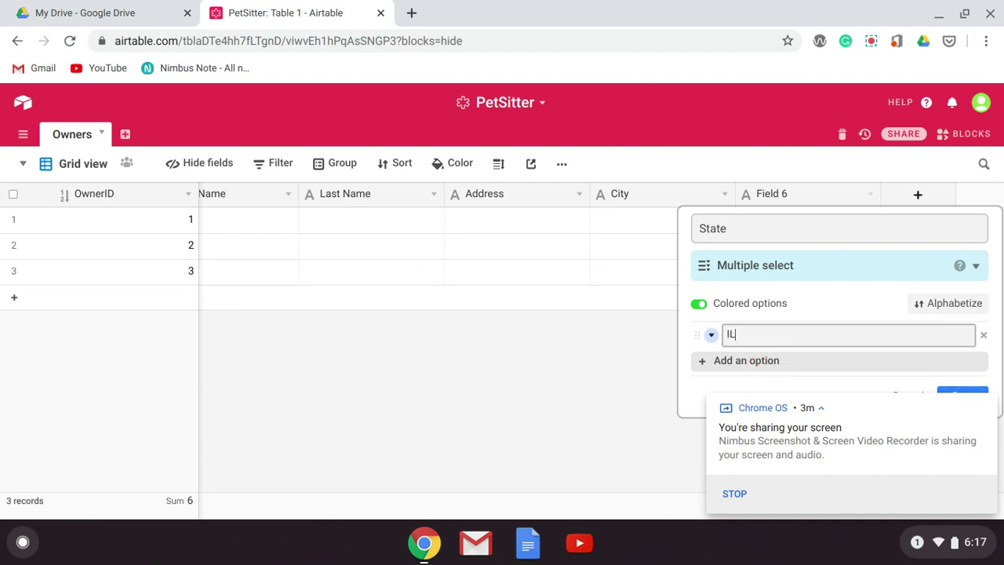
key(Return)
text(WI)
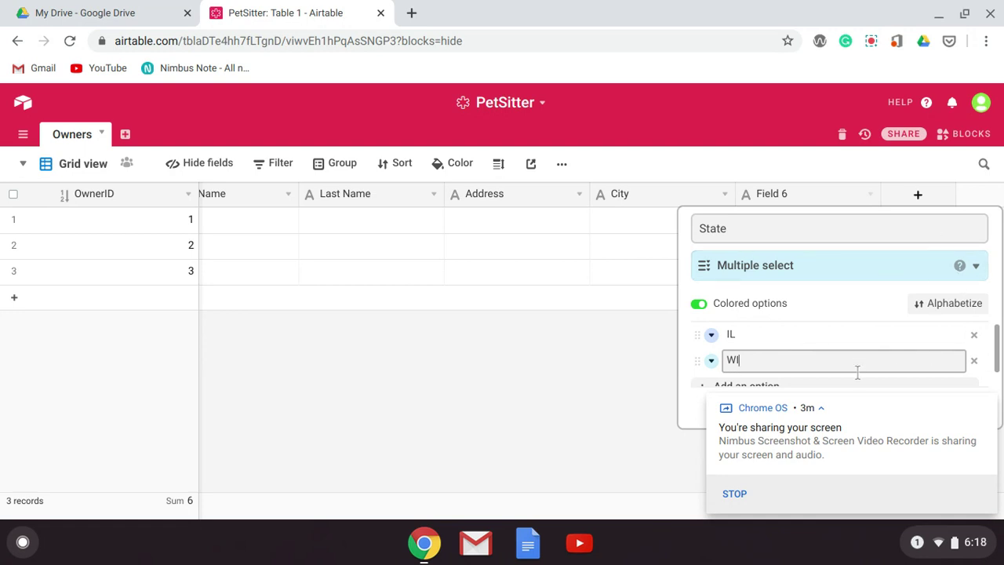
click(986, 371)
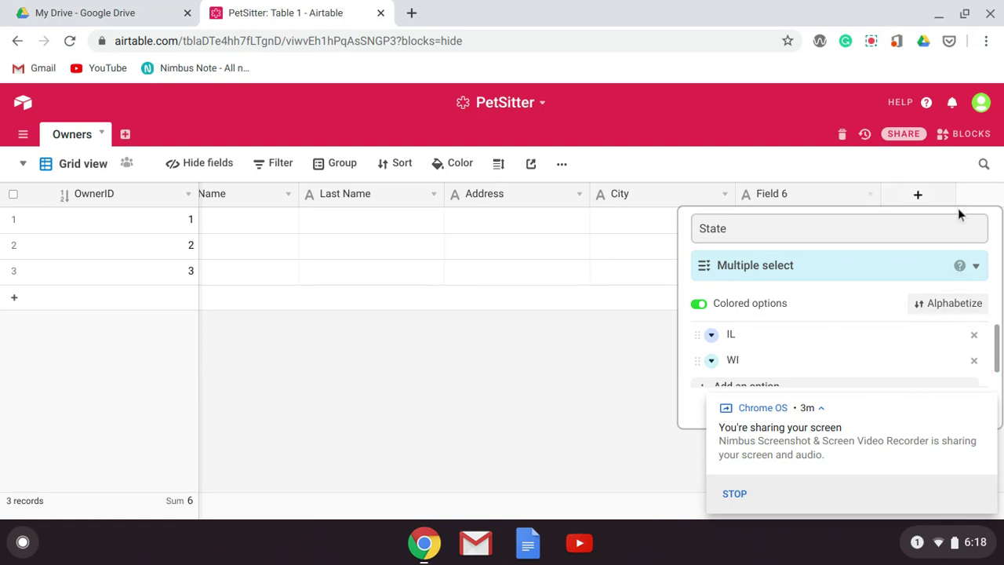
click(946, 204)
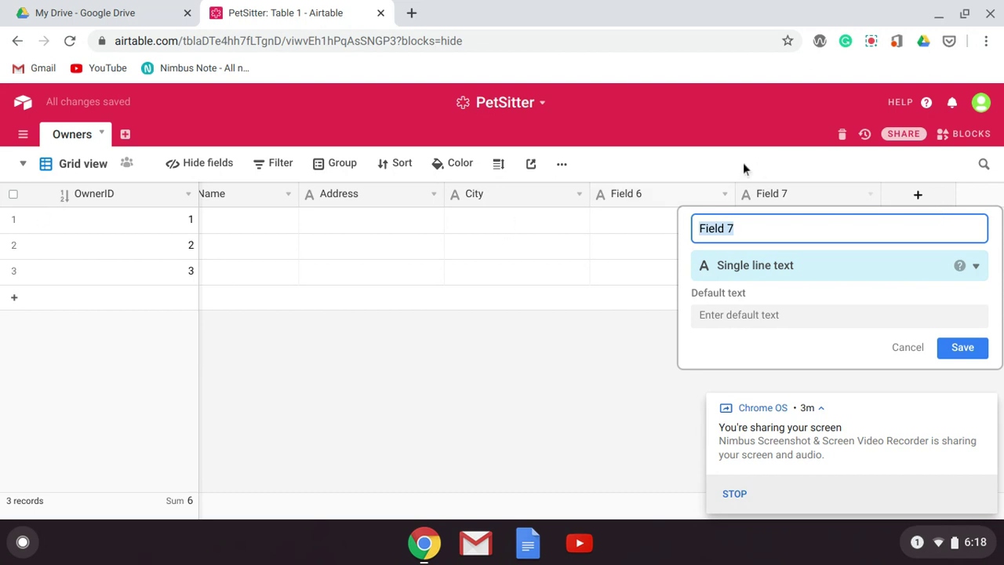
- Rename Field 6 to 'State' with default value IL
key(End)
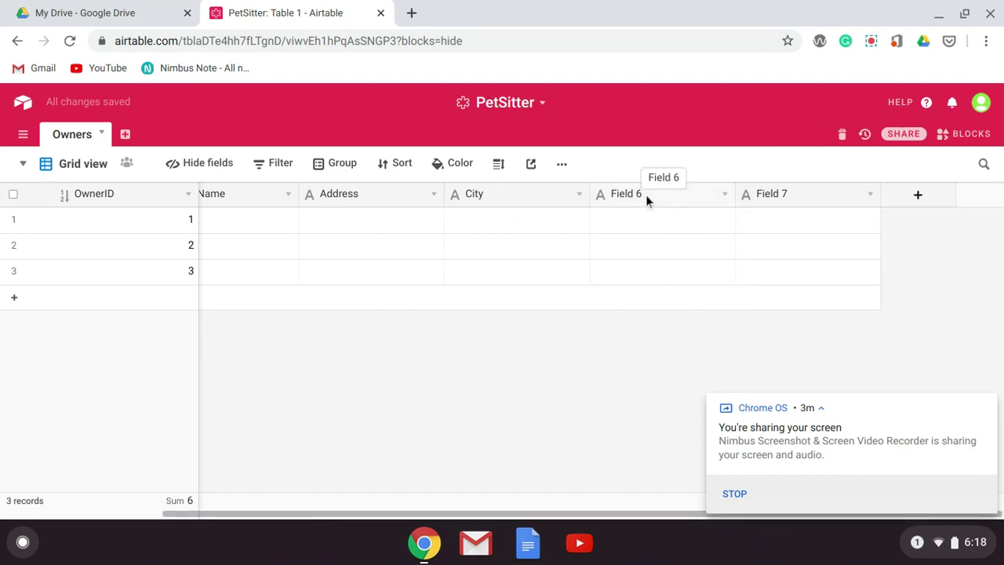
click(645, 195)
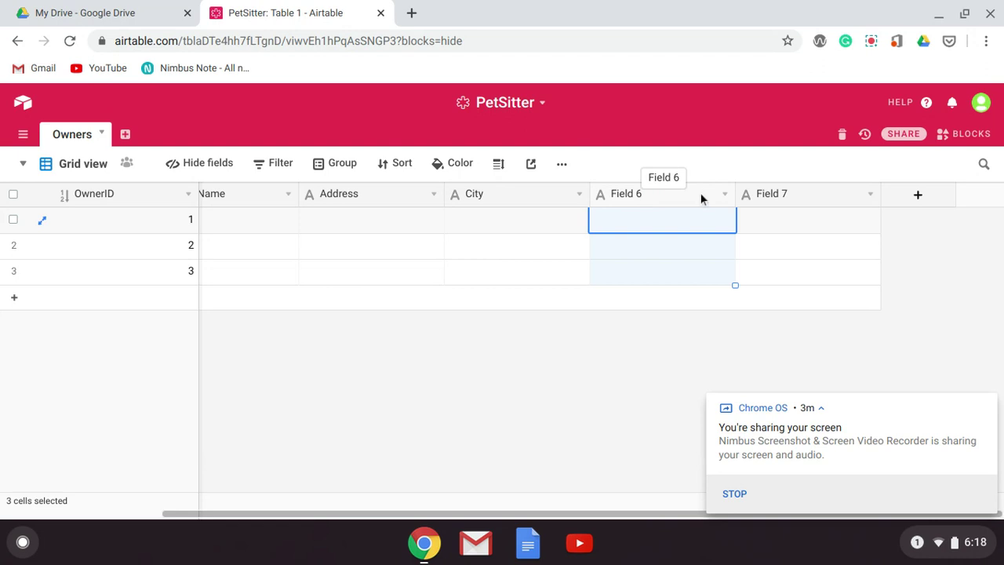
click(724, 195)
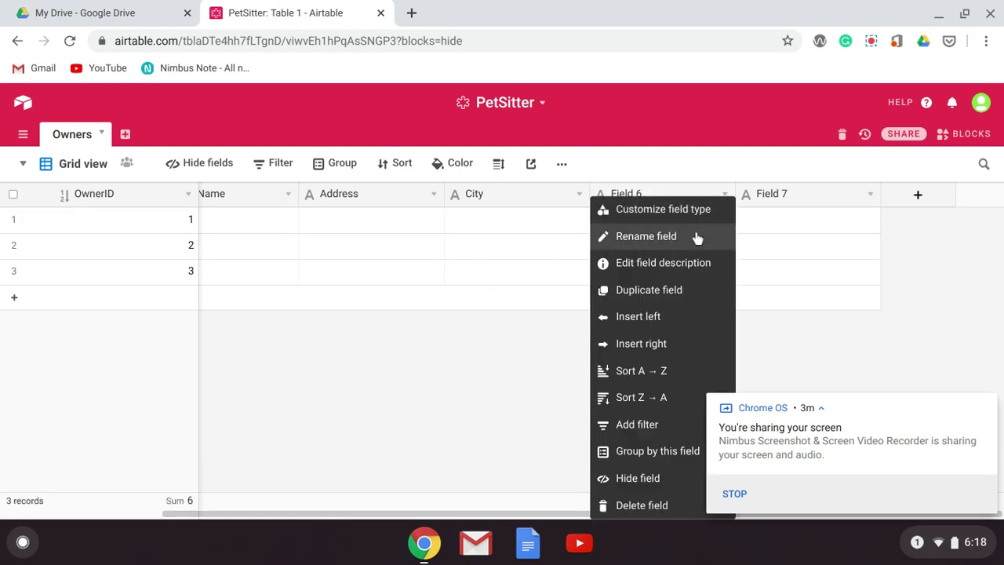
click(696, 235)
text(State)
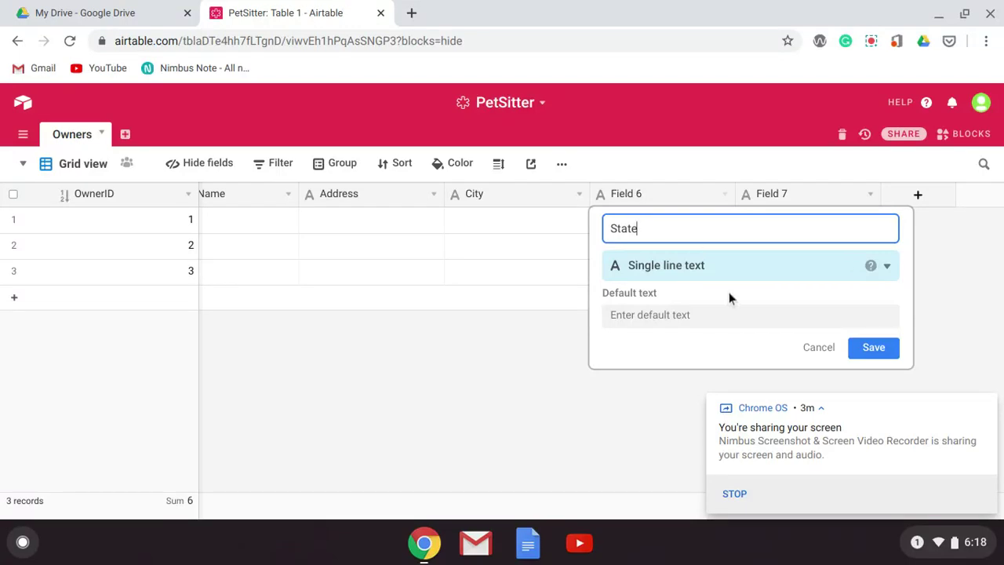
click(723, 312)
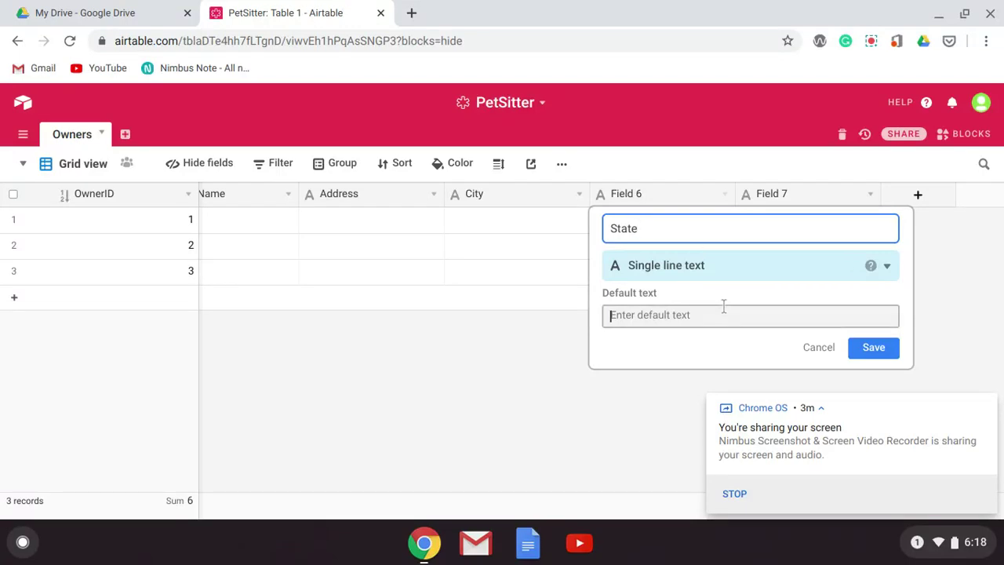
click(723, 306)
text(IL)
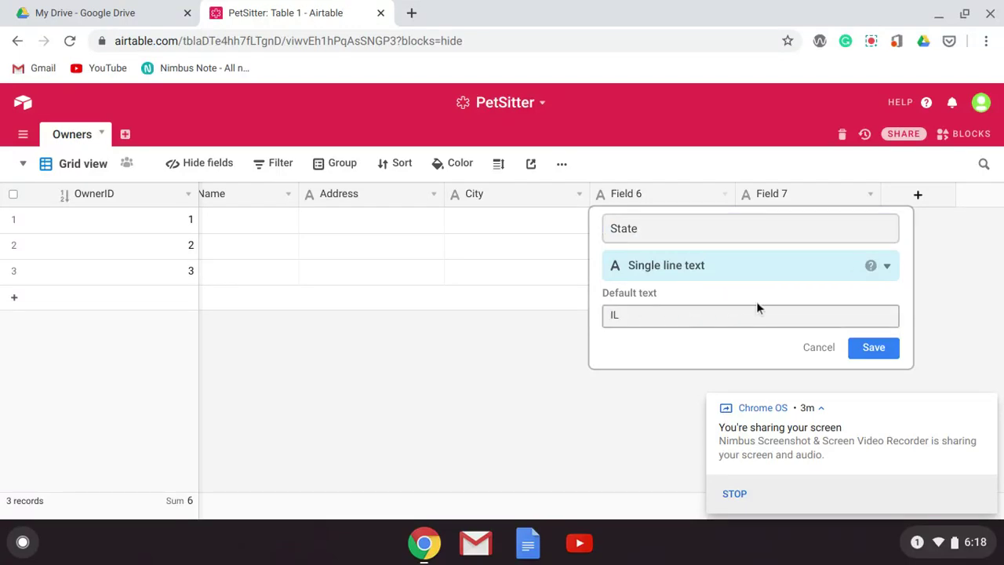
- Make State a Multiple select field with options IL and WI, and save it
click(761, 272)
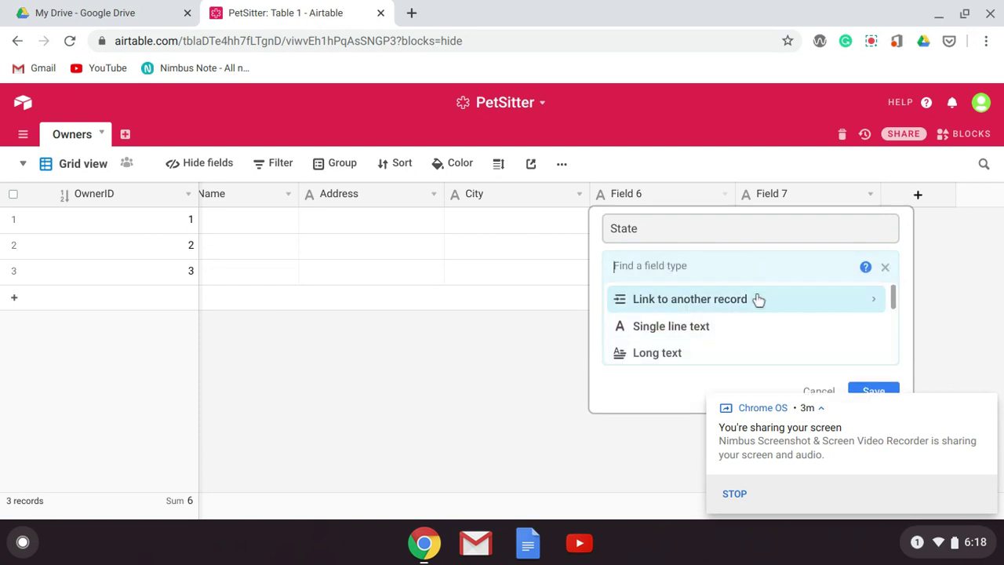
scroll(759, 300, down, 4)
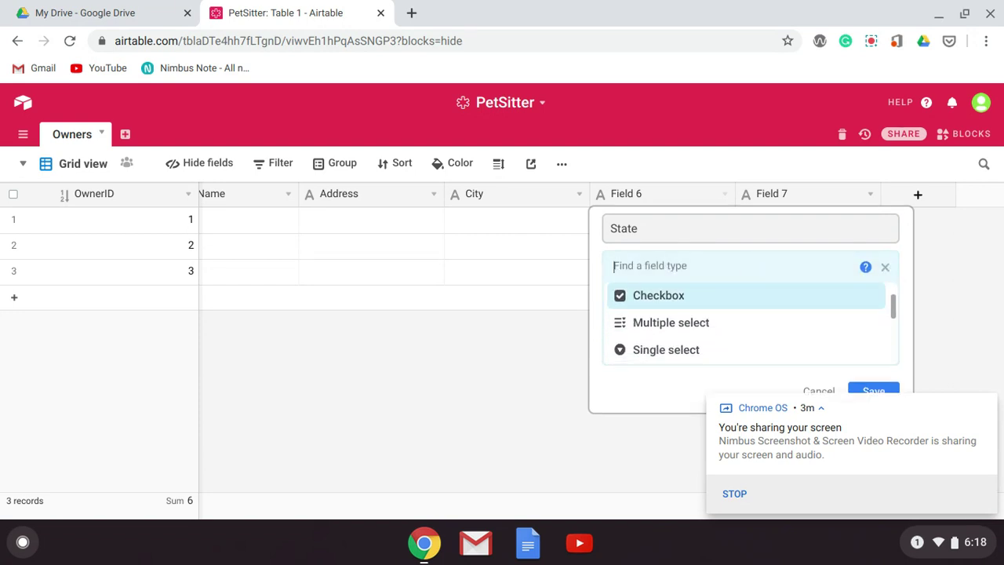
click(715, 325)
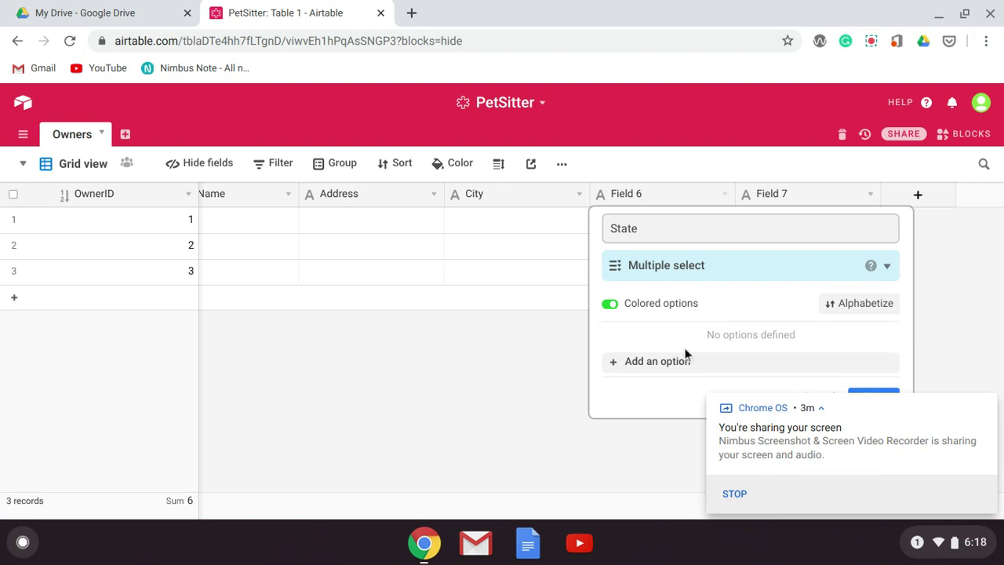
click(681, 361)
text(IL)
key(Return)
text(WI)
click(987, 408)
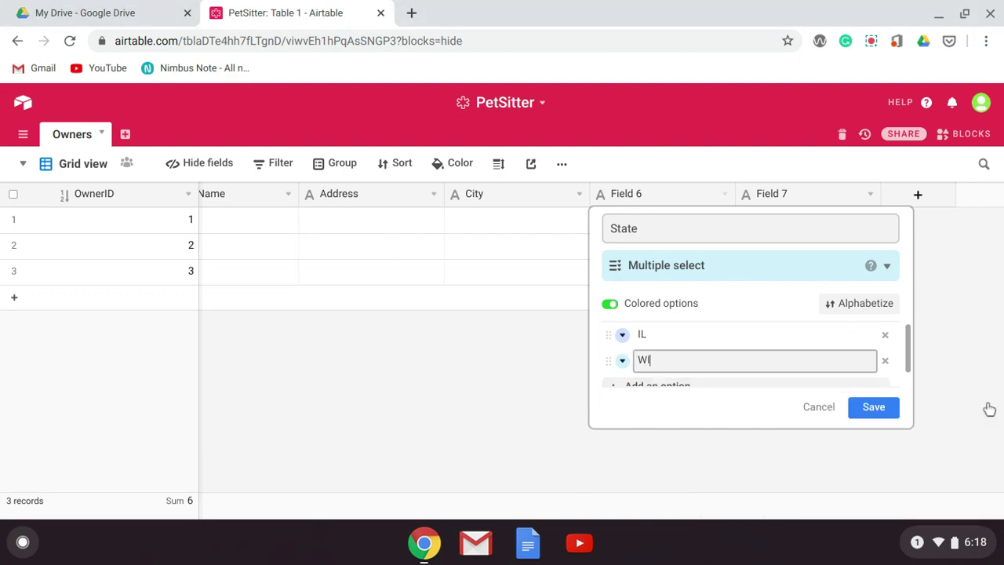
click(890, 417)
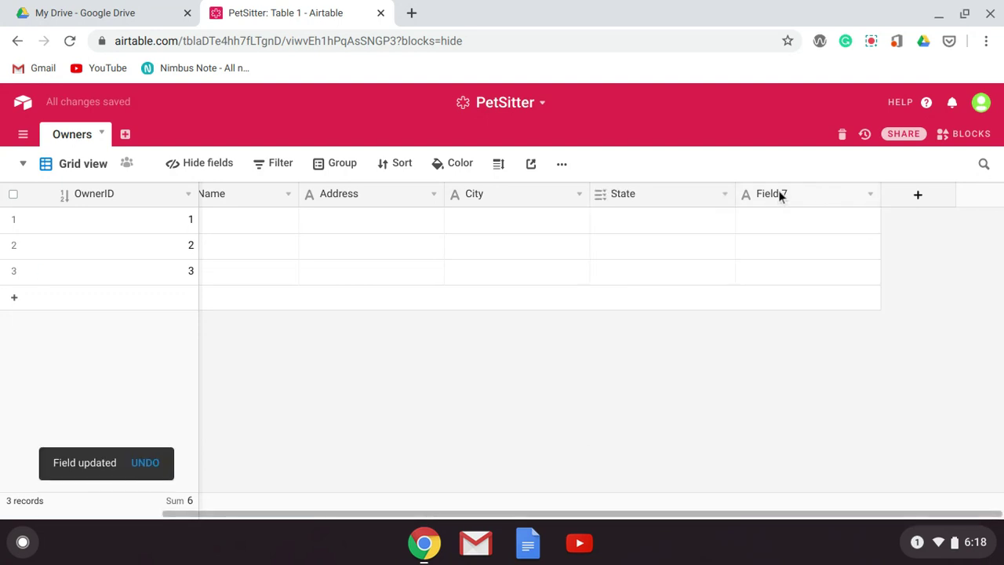
- Replace the Field 7 column's name with 'ZIP' and save it
click(868, 195)
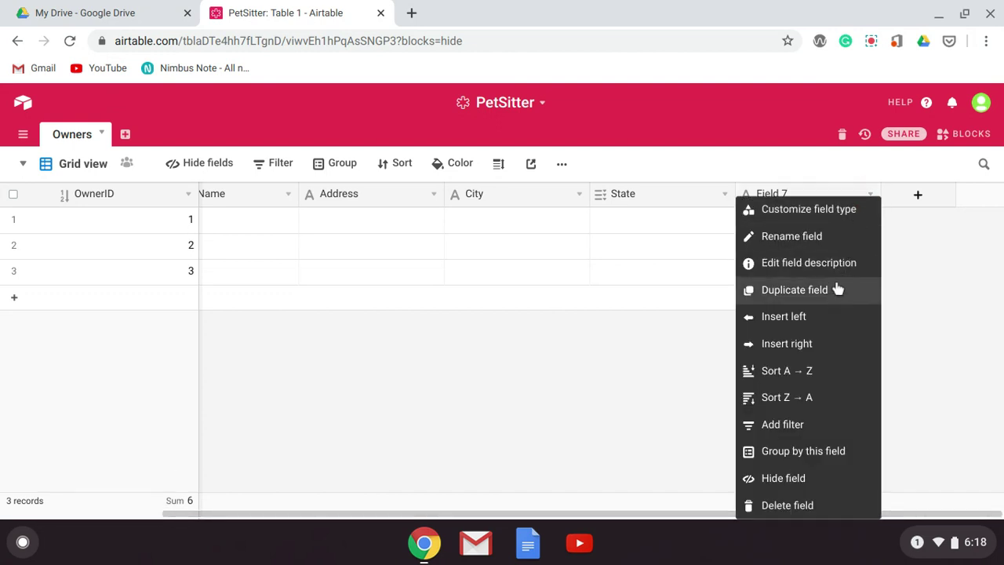
click(834, 234)
click(833, 229)
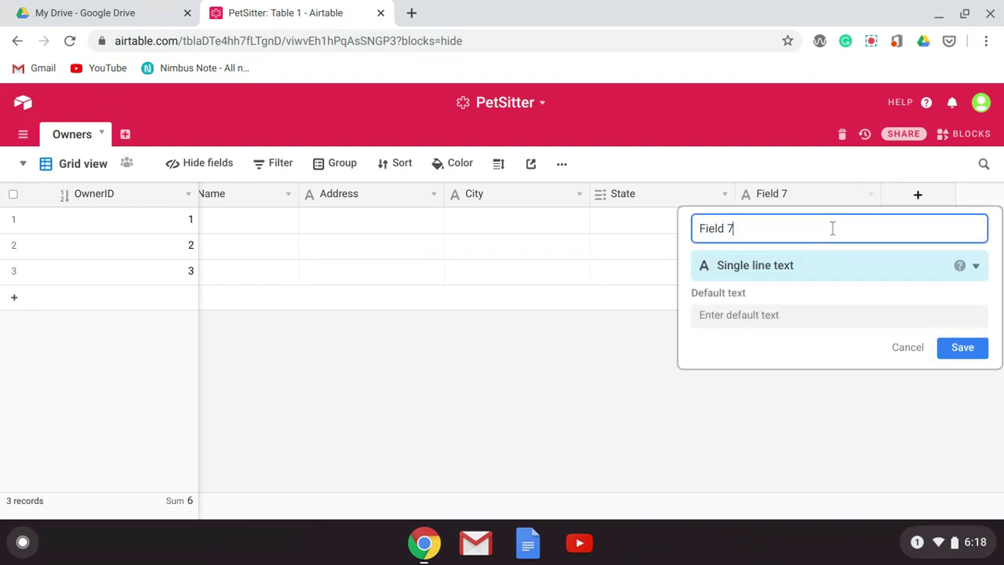
text(Z)
key(BackSpace)
key(BackSpace)
key(BackSpace)
key(BackSpace)
text(Z)
key(BackSpace)
text(IP)
click(962, 348)
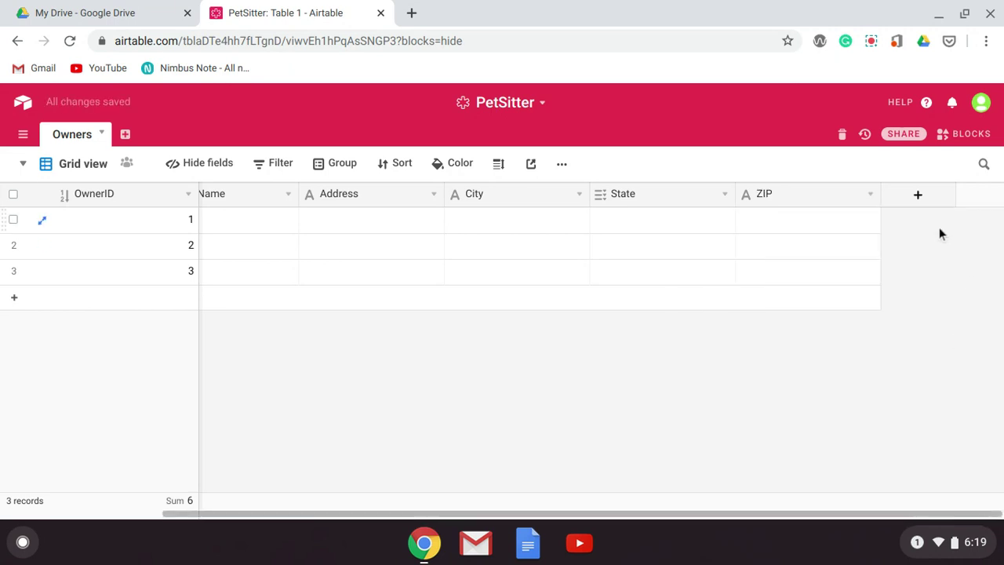
- Add an 'email' column of type Email after ZIP
click(933, 195)
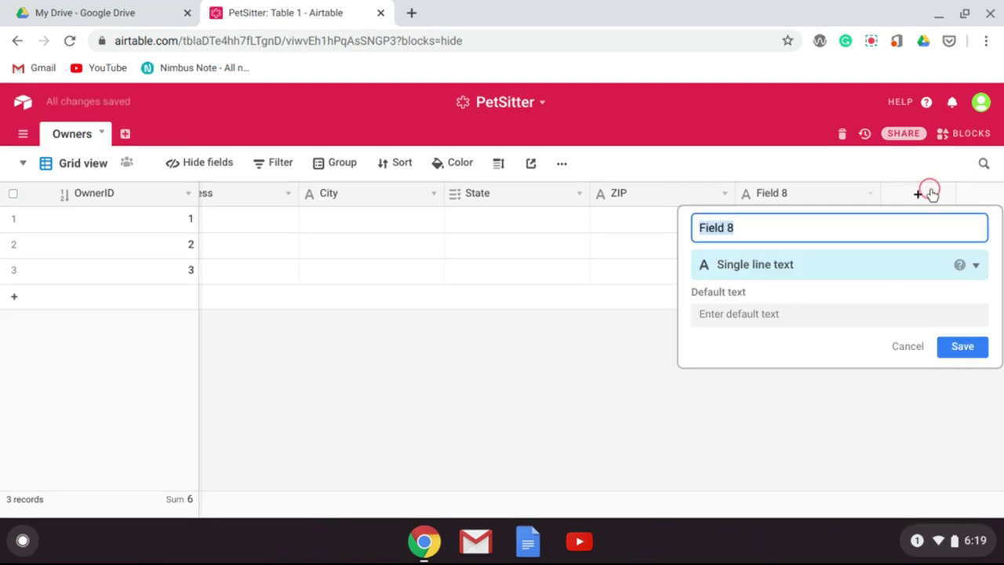
text(email)
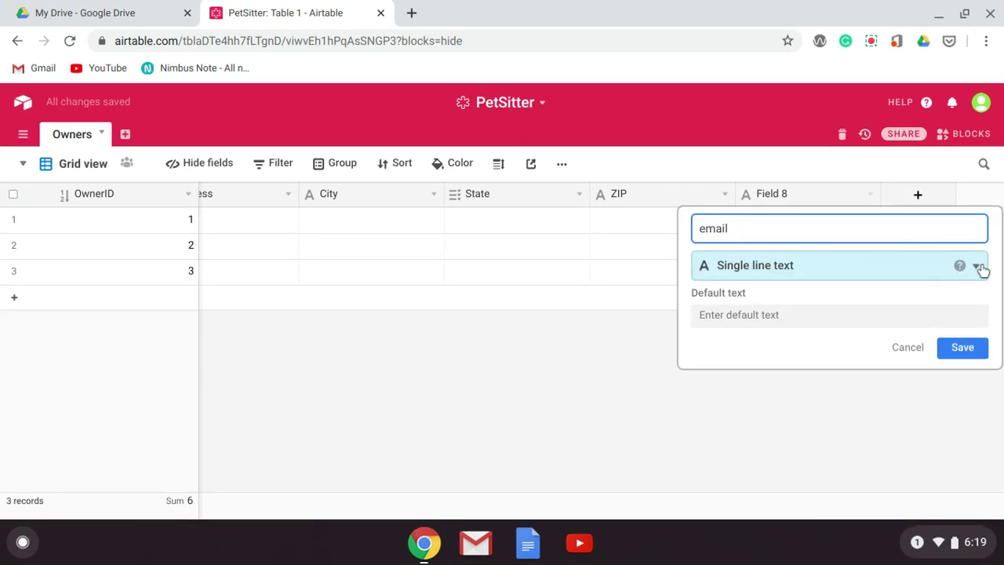
click(979, 267)
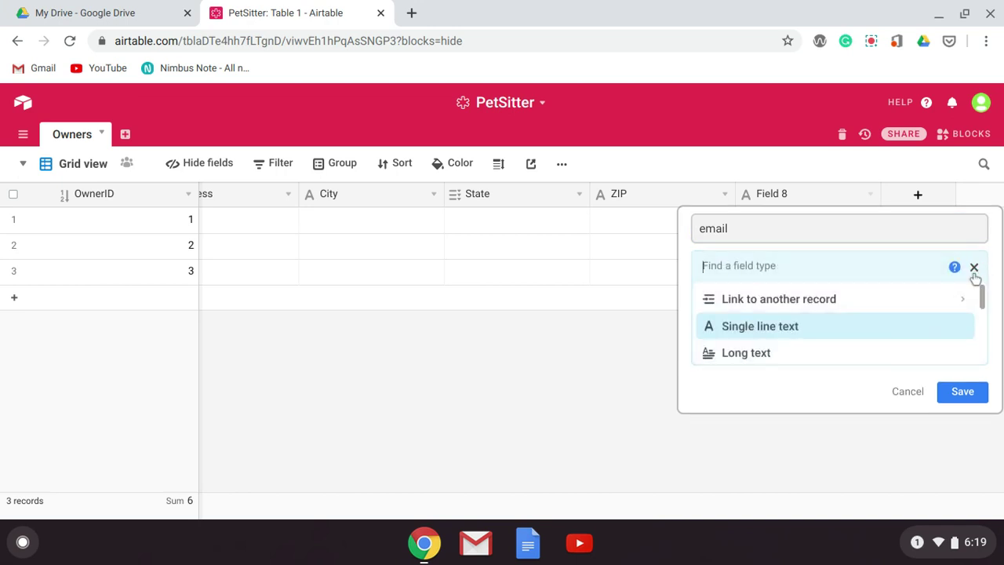
scroll(932, 300, down, 1)
scroll(932, 302, down, 4)
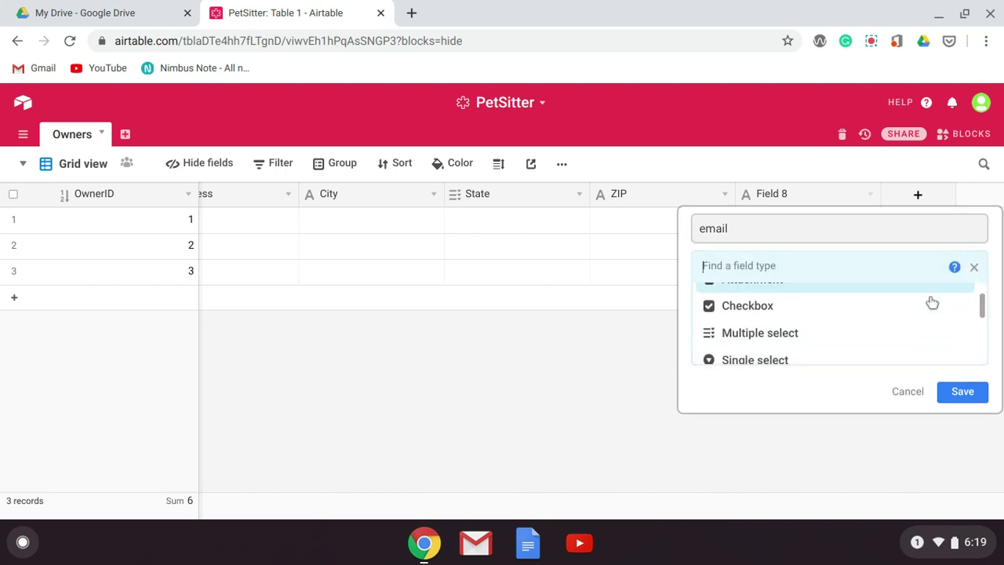
scroll(931, 302, down, 4)
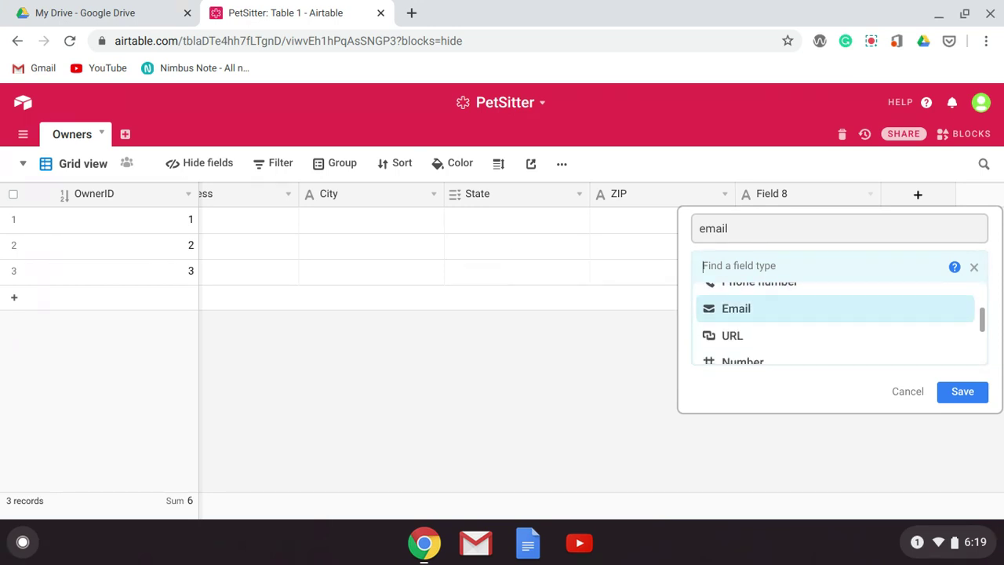
click(924, 308)
click(962, 309)
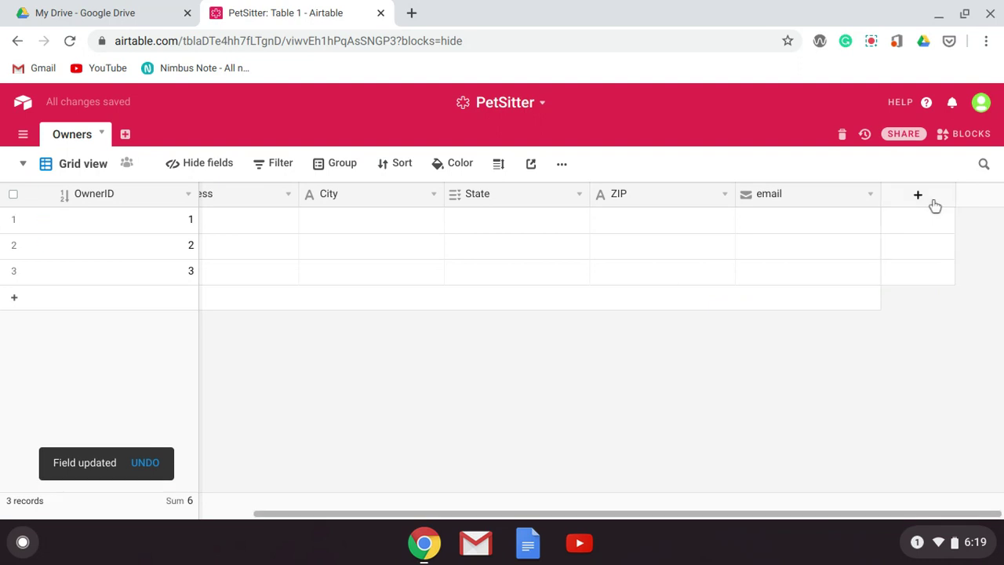
click(928, 201)
- Add a single line text field named Phone after the email column
text(Phone)
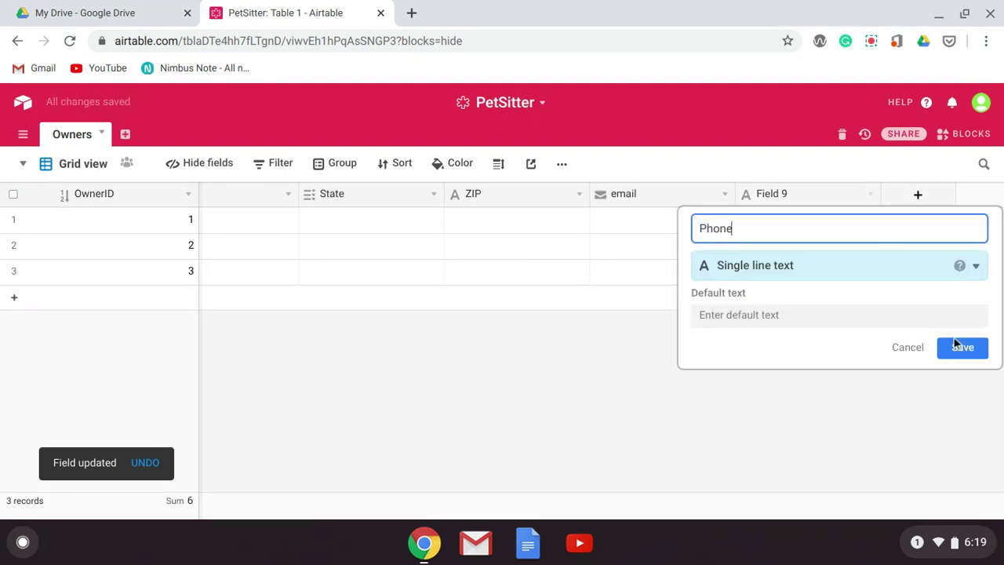
click(958, 353)
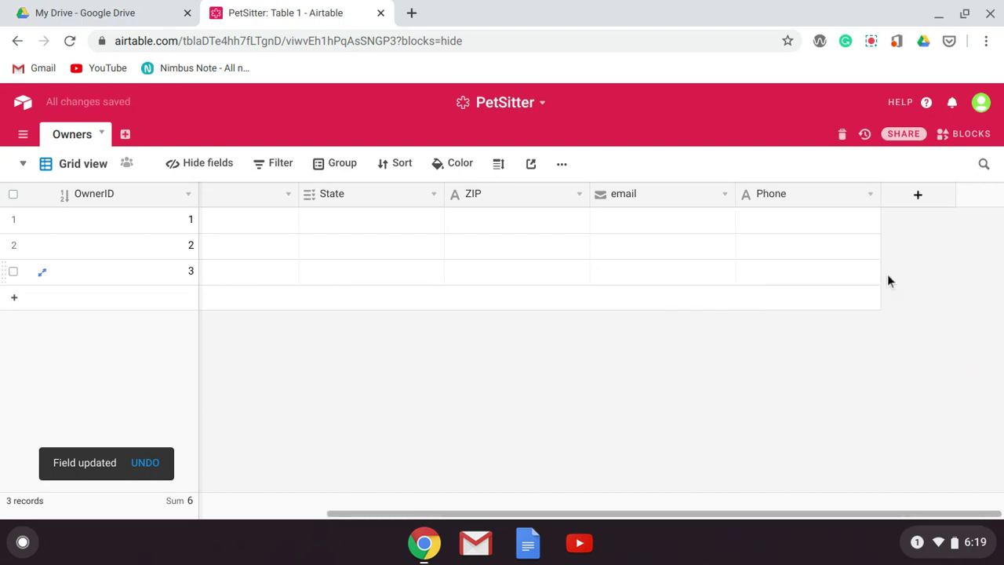
click(870, 195)
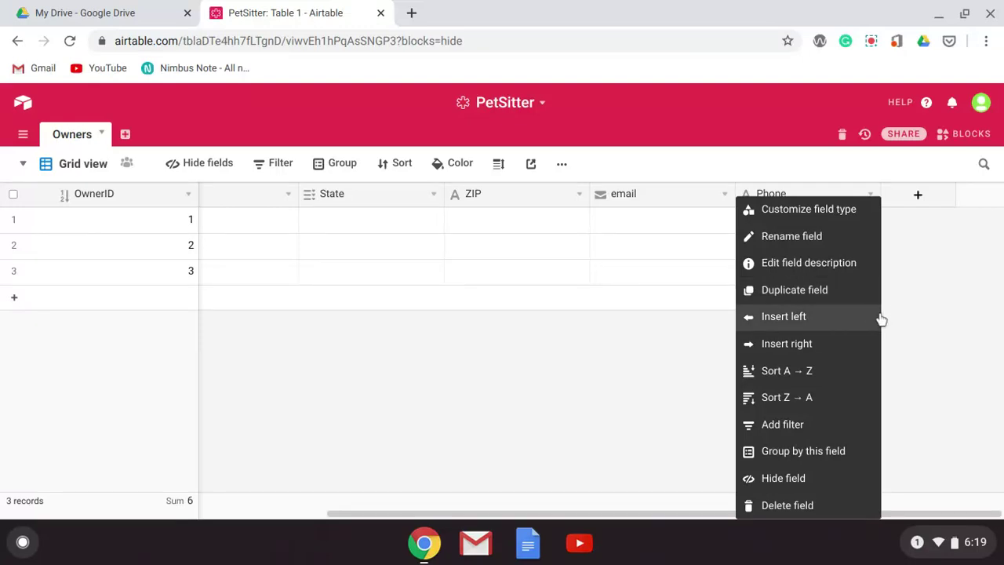
- Change the Phone field's type from single line text to Phone number and save
click(772, 211)
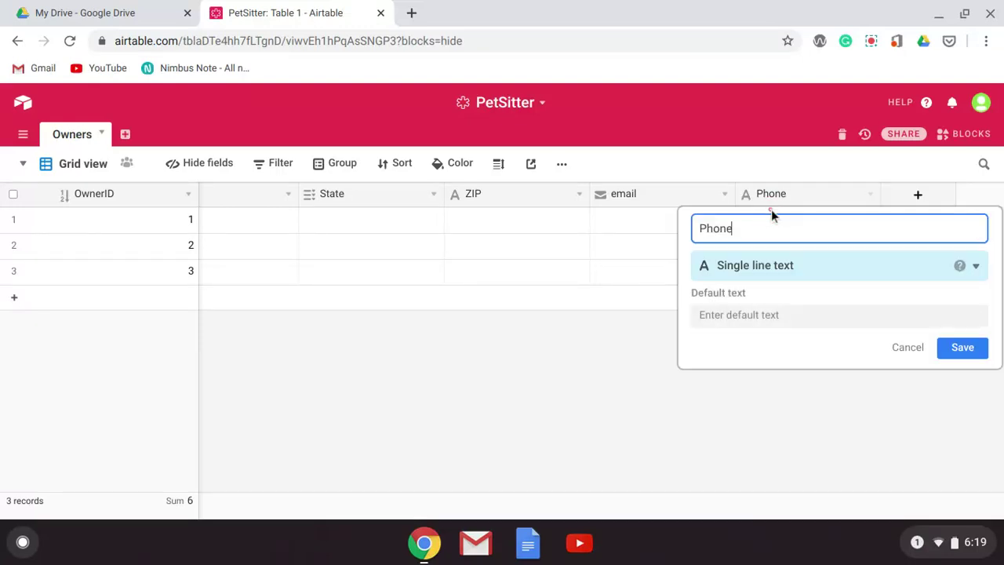
click(789, 268)
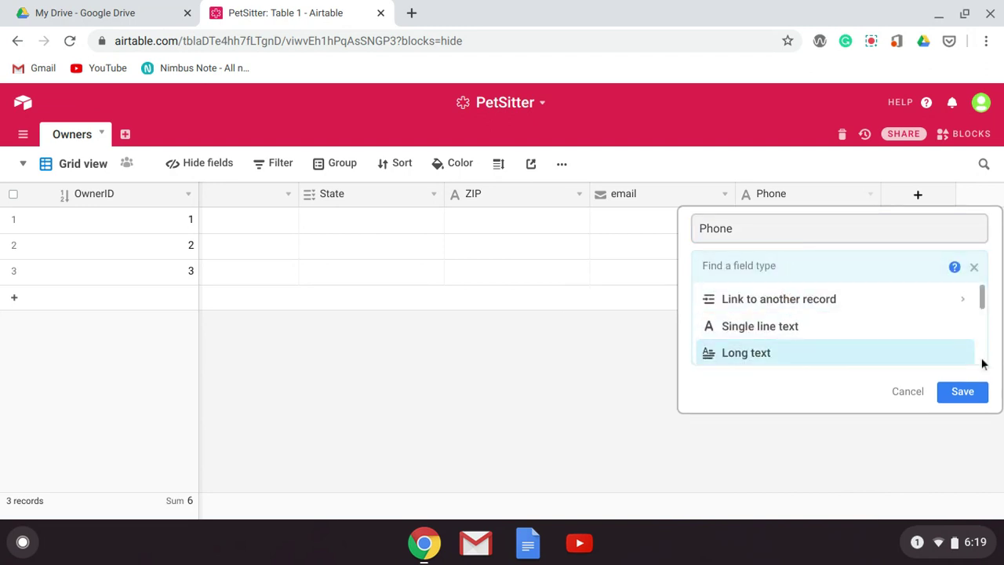
drag(983, 299, 863, 305)
scroll(862, 306, up, 2)
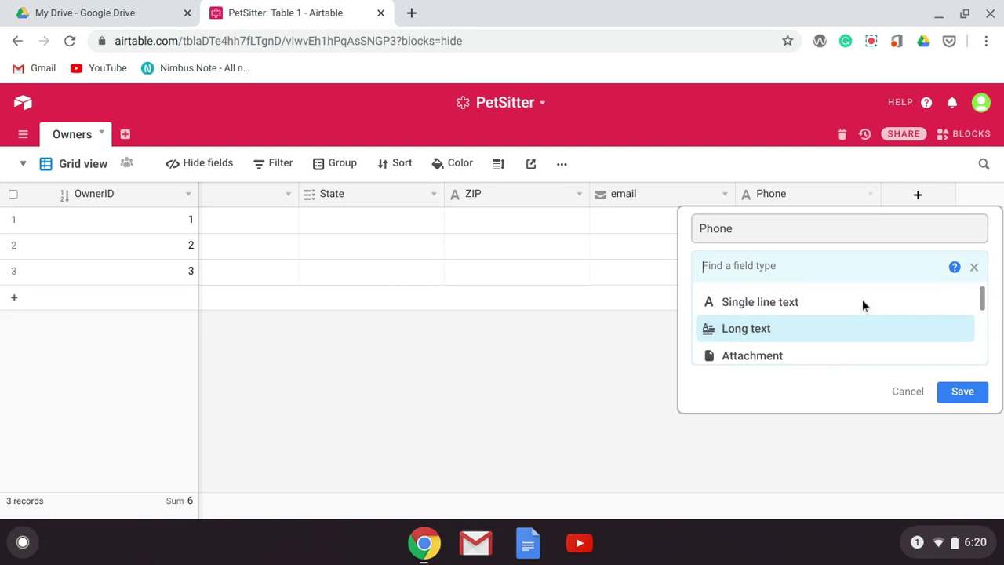
scroll(862, 298, down, 1)
scroll(861, 301, up, 2)
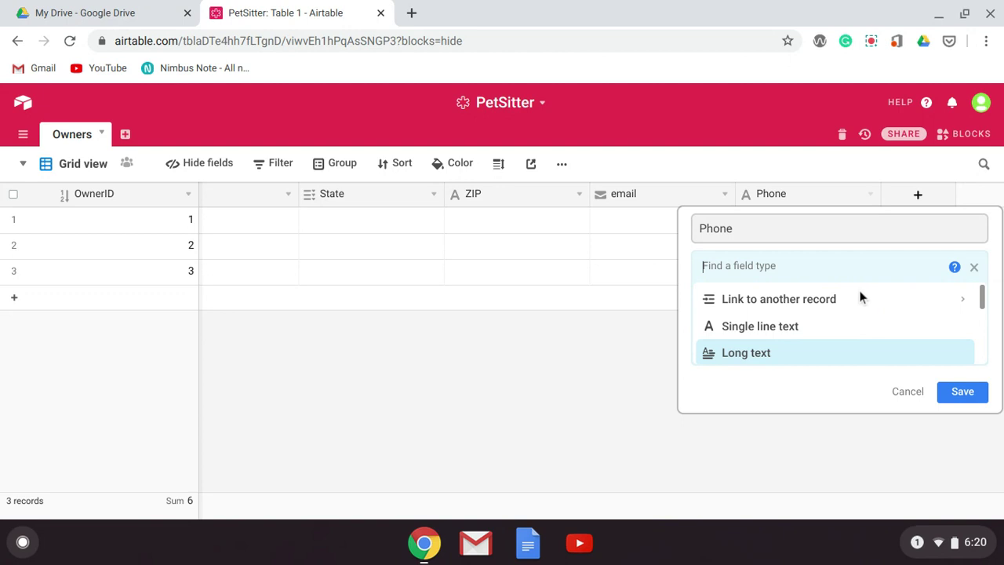
scroll(860, 302, down, 4)
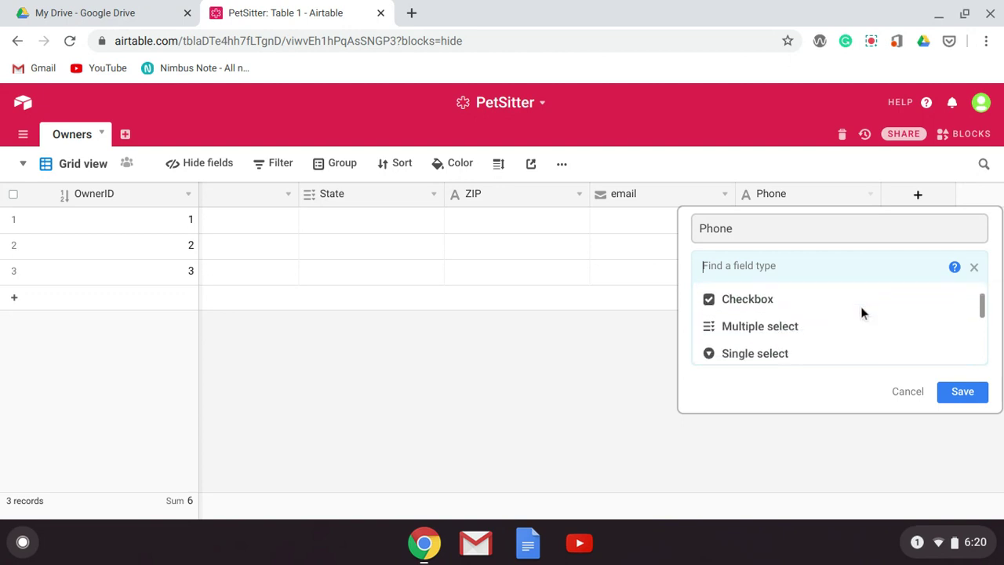
scroll(832, 337, down, 5)
scroll(803, 349, up, 3)
scroll(805, 345, down, 1)
scroll(805, 342, up, 1)
scroll(805, 340, up, 1)
scroll(805, 341, down, 4)
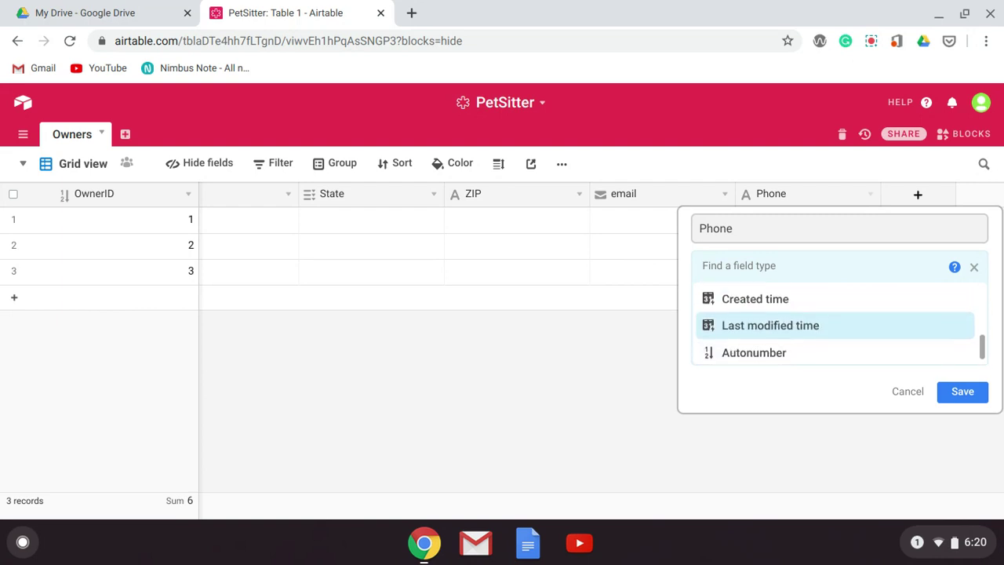
scroll(805, 342, down, 1)
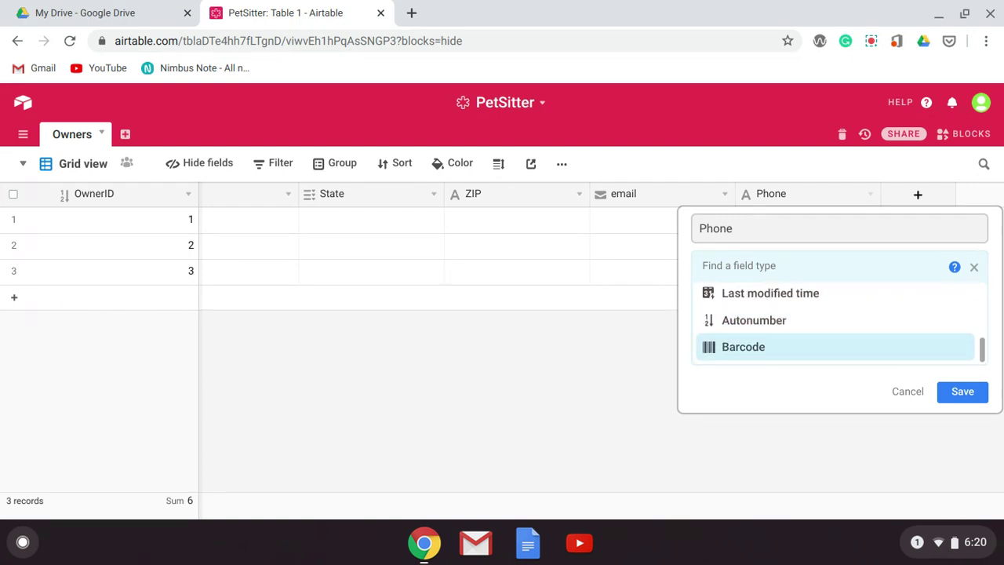
scroll(805, 342, up, 6)
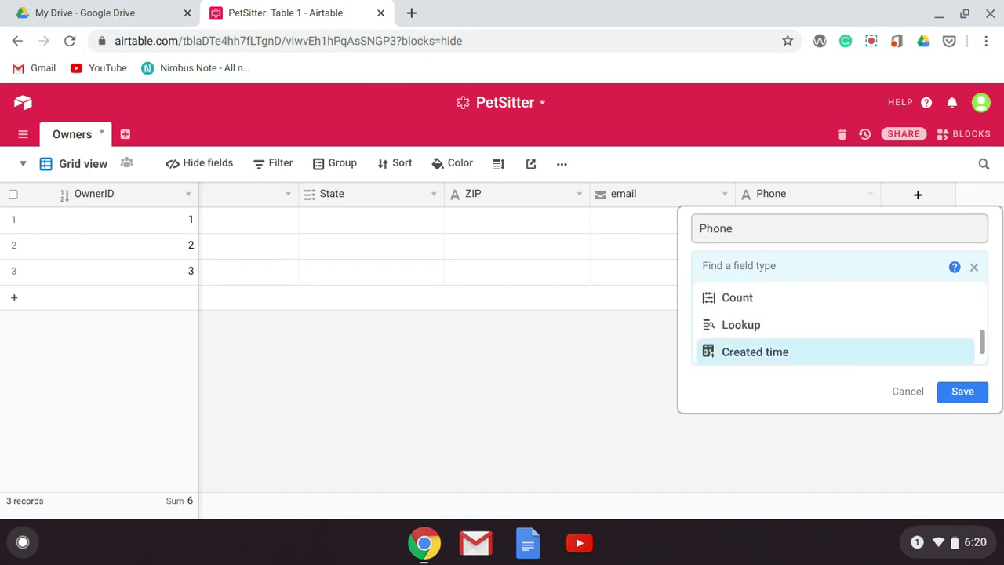
scroll(805, 340, down, 5)
scroll(805, 341, up, 3)
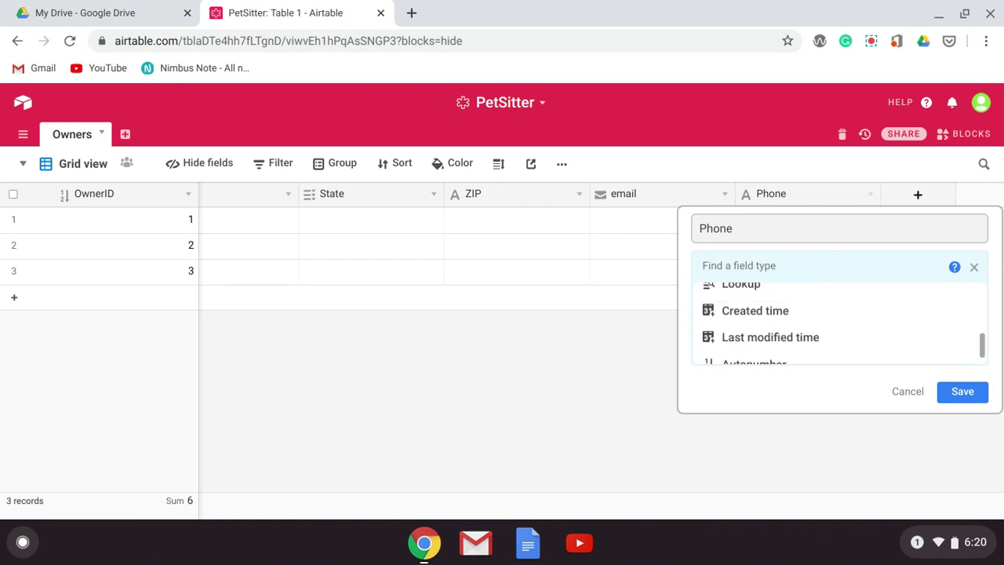
scroll(805, 341, up, 4)
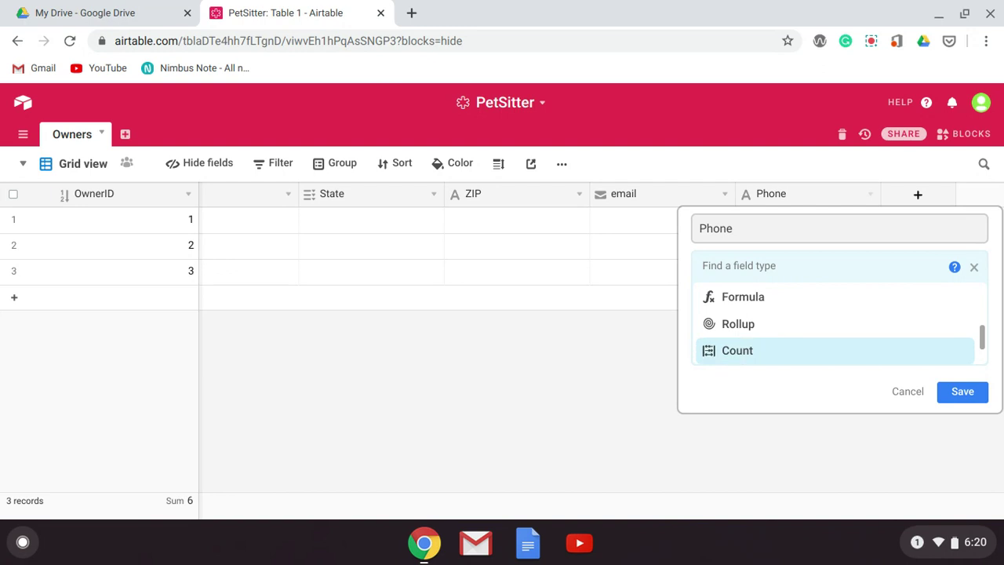
scroll(805, 346, up, 3)
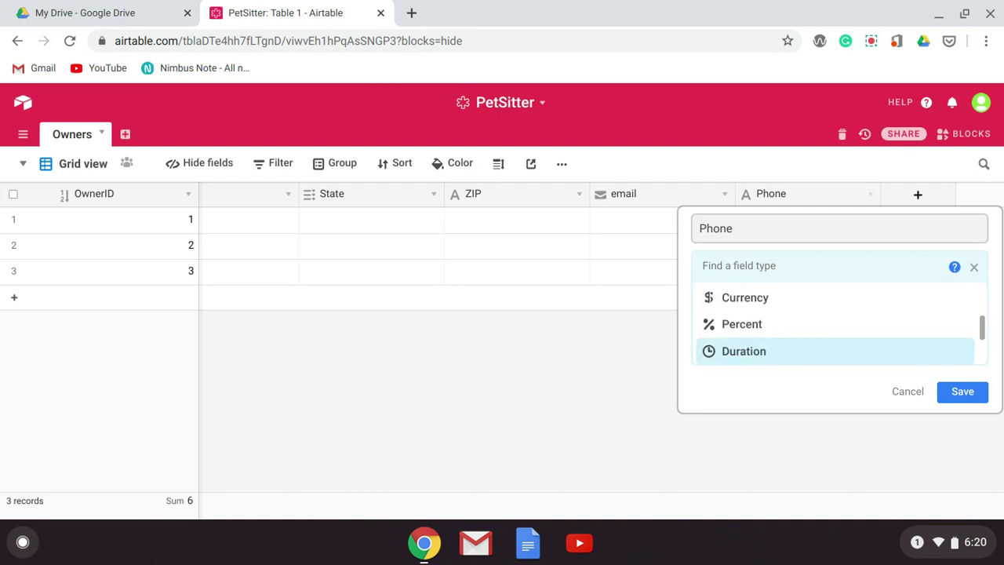
scroll(805, 346, up, 3)
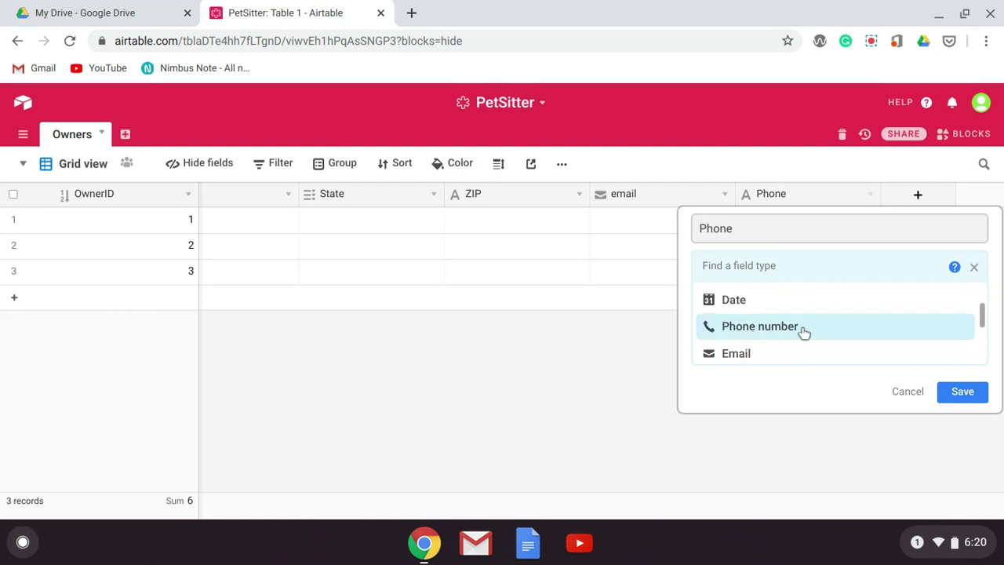
click(802, 328)
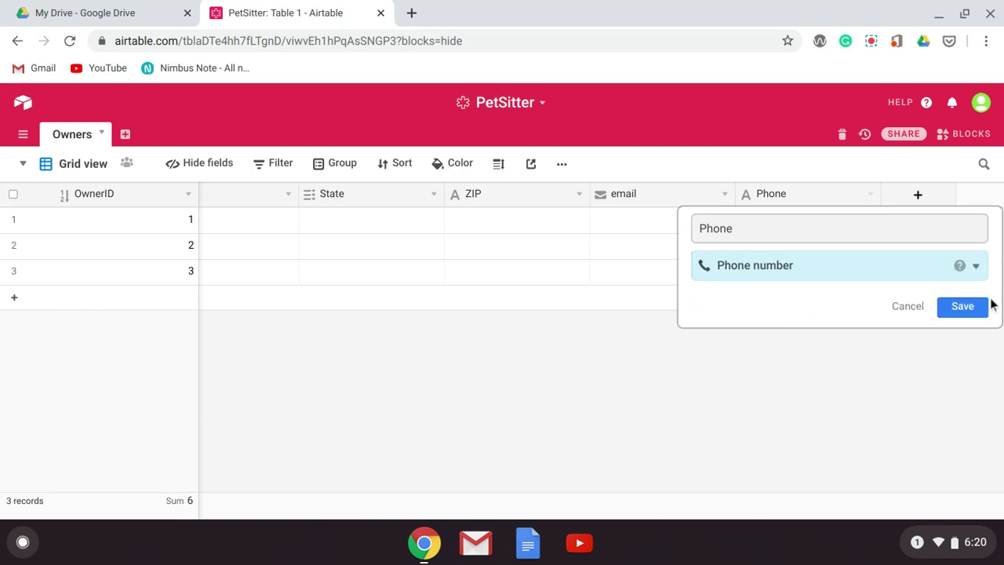
click(984, 306)
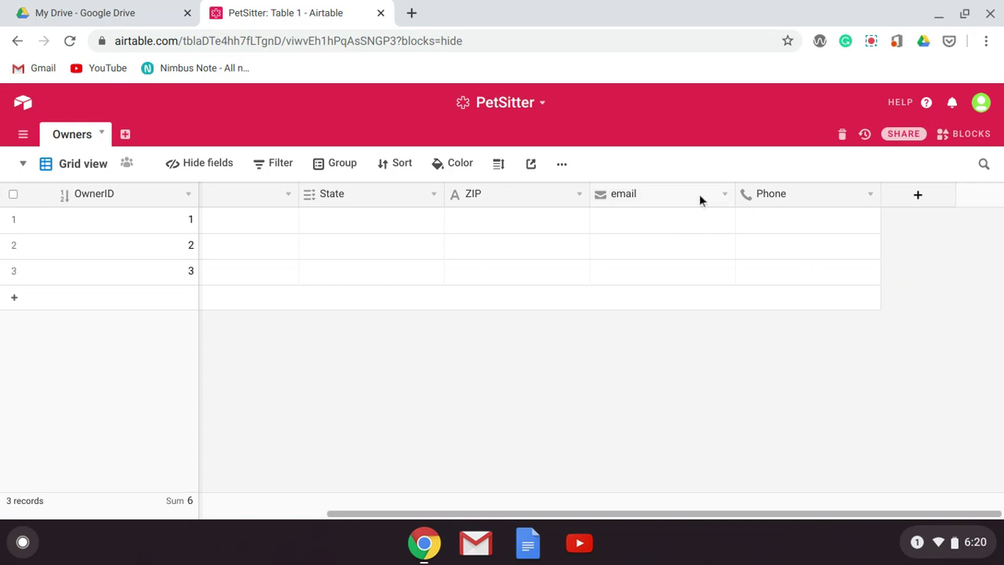
- Enter the owner's first name and last name in row 1
click(253, 220)
scroll(258, 222, left, 5)
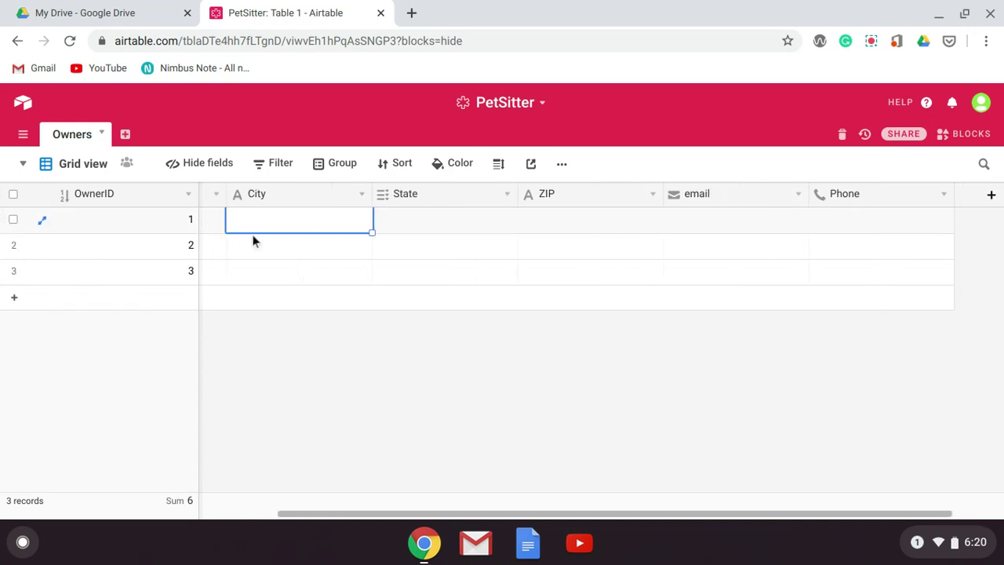
click(264, 229)
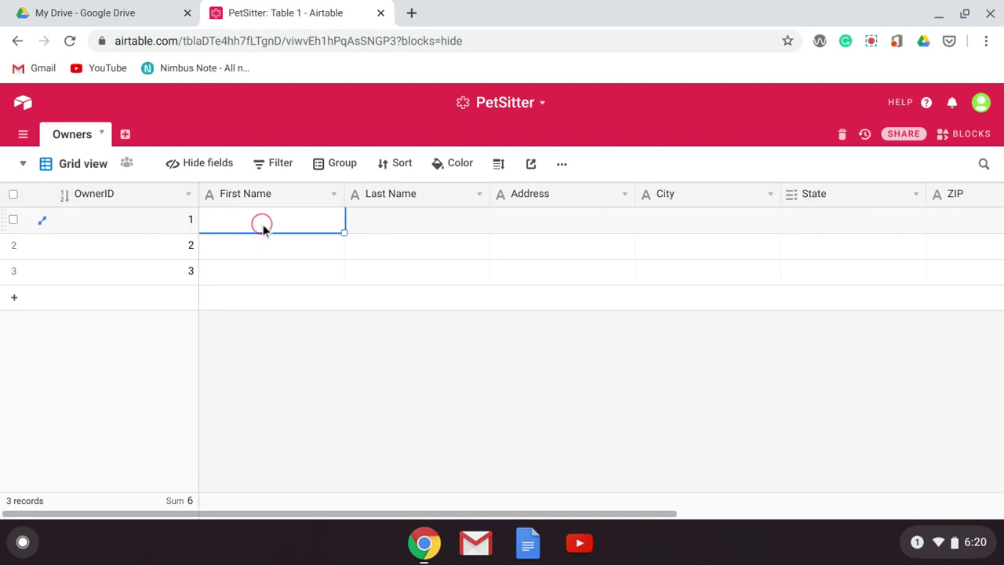
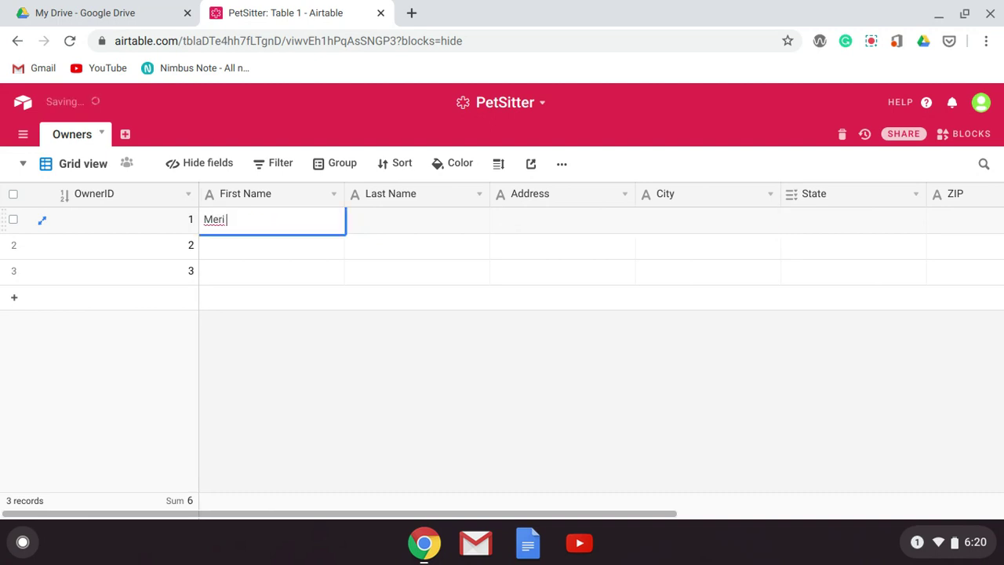
key(Tab)
key(Tab)
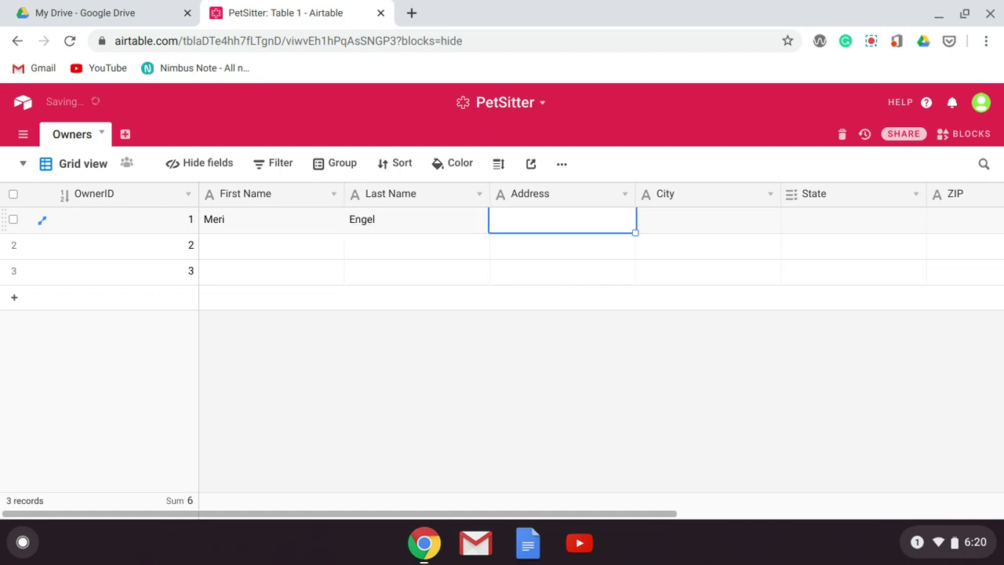
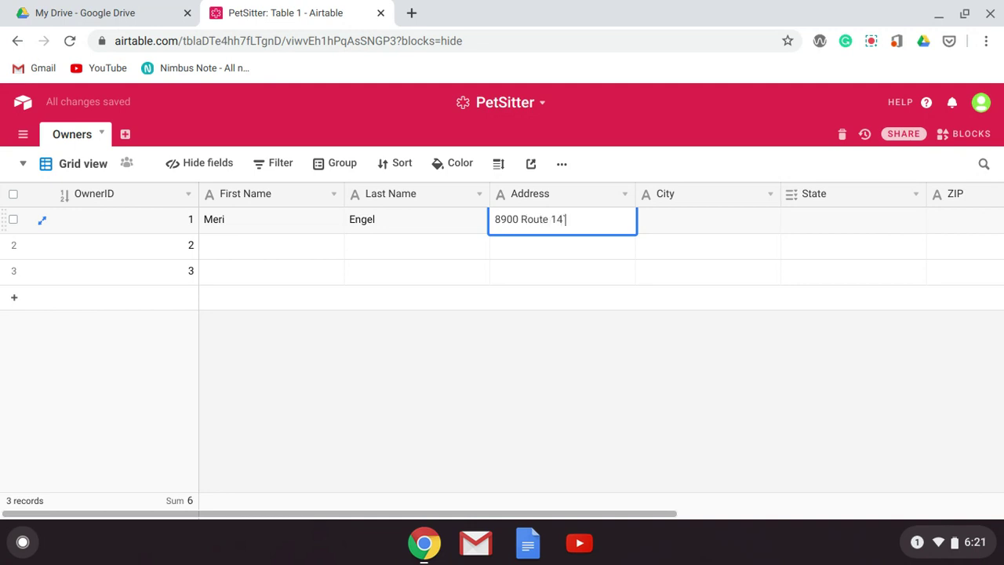
- Fill in the owner's street address and city in row 1
key(Tab)
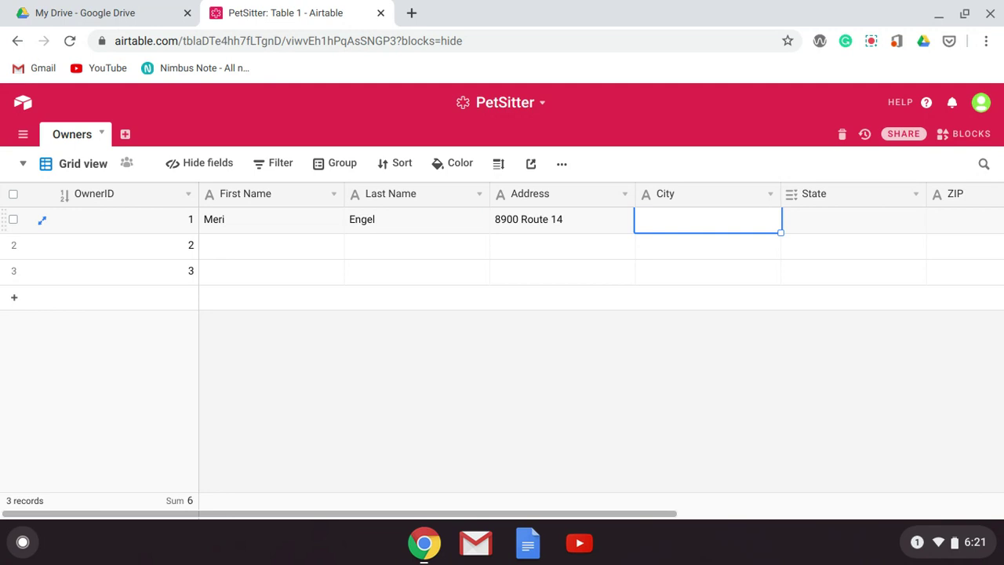
text(Crystal)
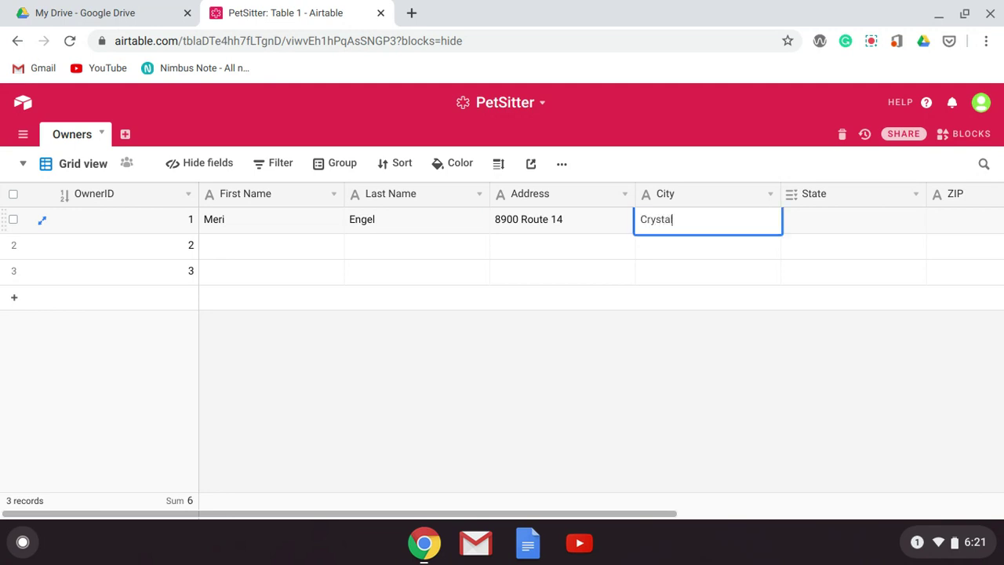
key(Tab)
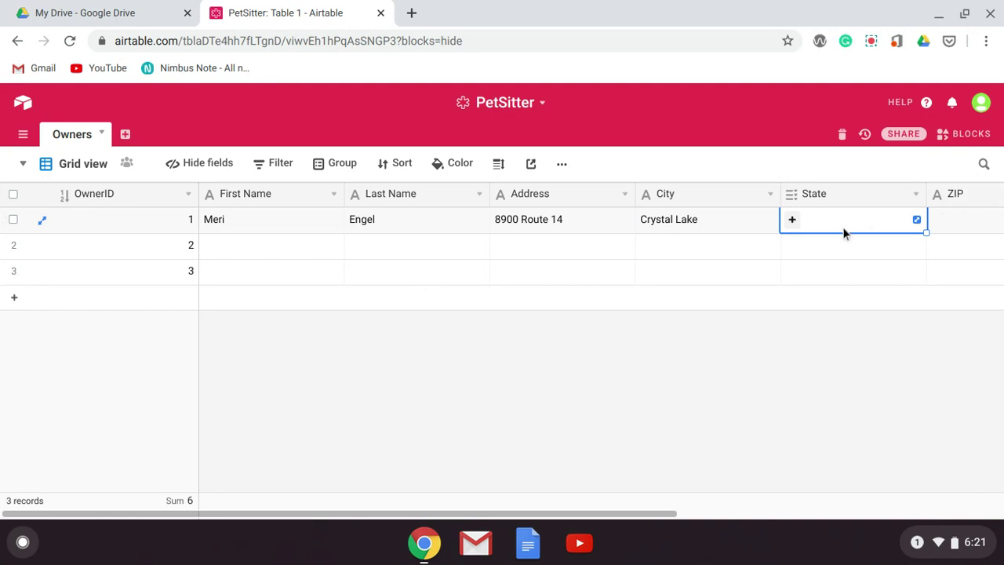
- Set row 1's state to IL and enter the owner's ZIP code
click(792, 219)
click(799, 274)
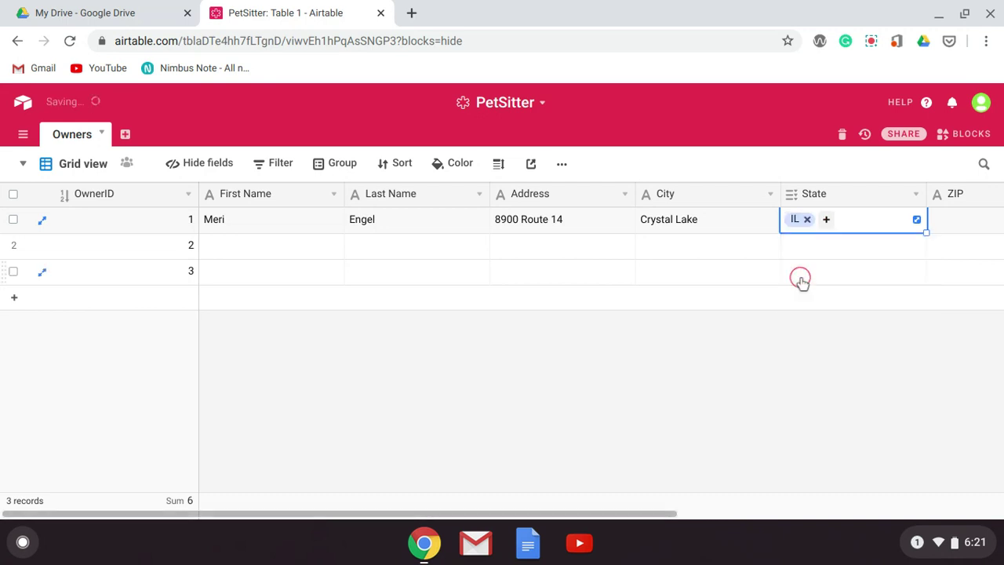
click(968, 219)
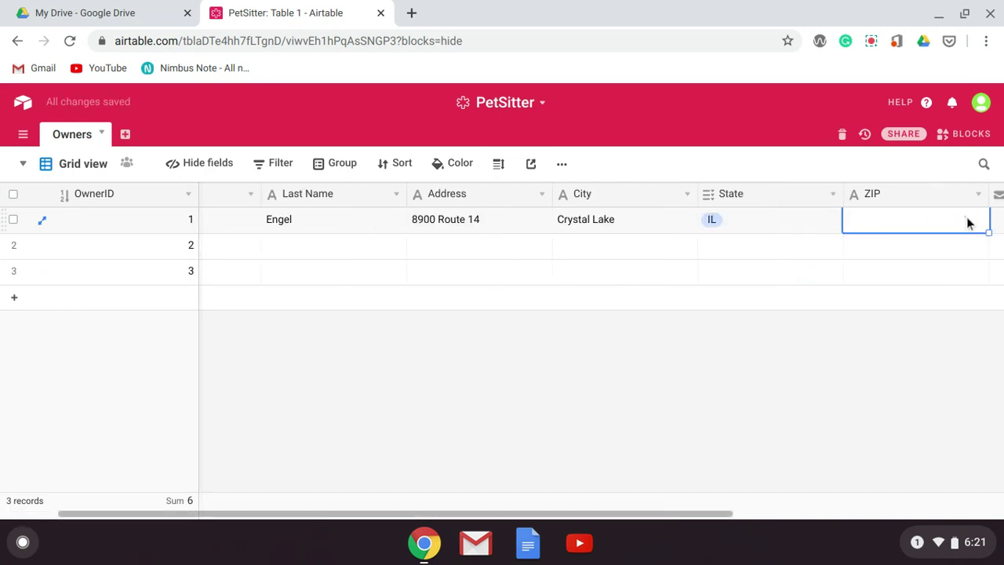
text(600)
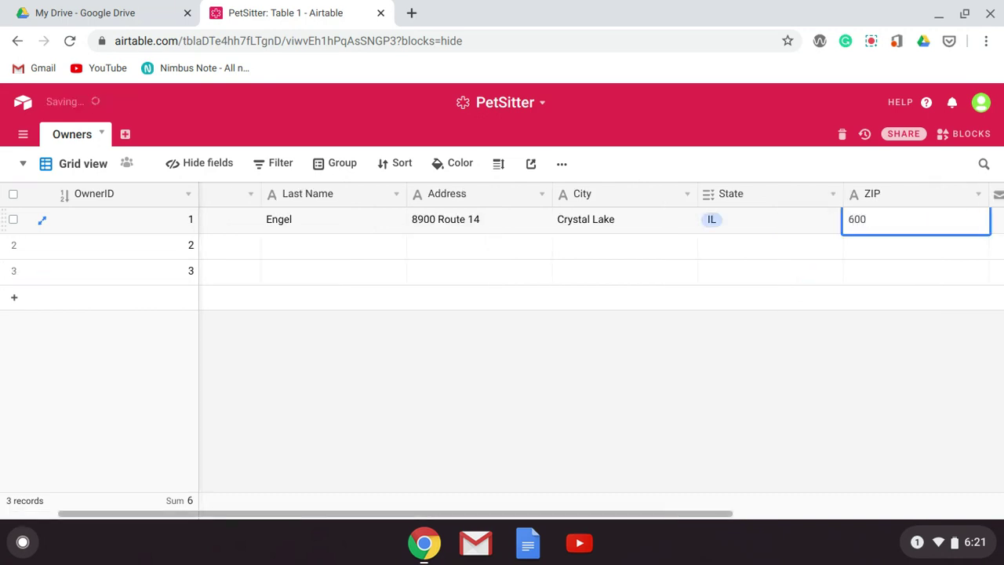
text(12)
scroll(596, 243, left, 2)
scroll(597, 244, right, 5)
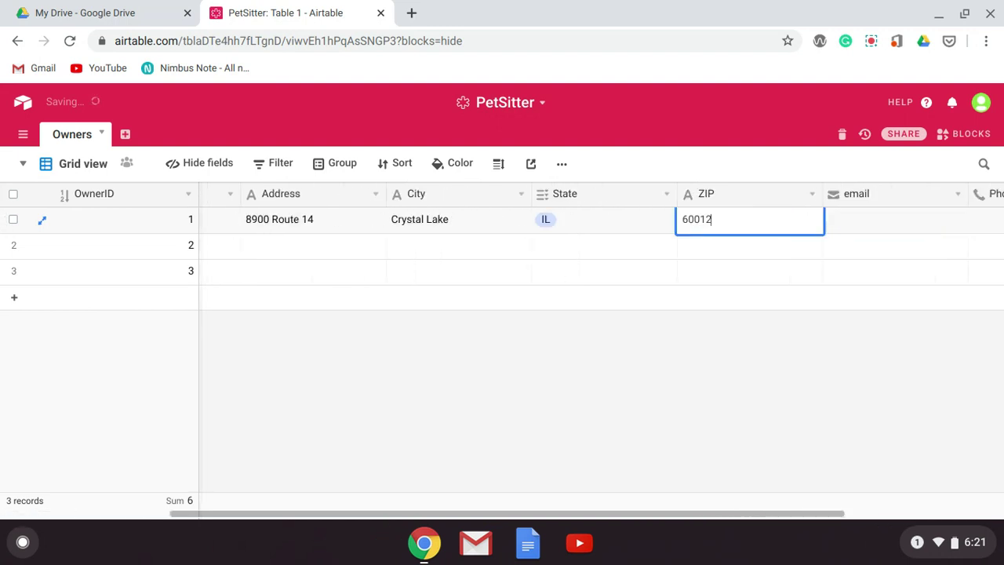
- Enter the owner's e-mail address and phone number in row 1
click(719, 215)
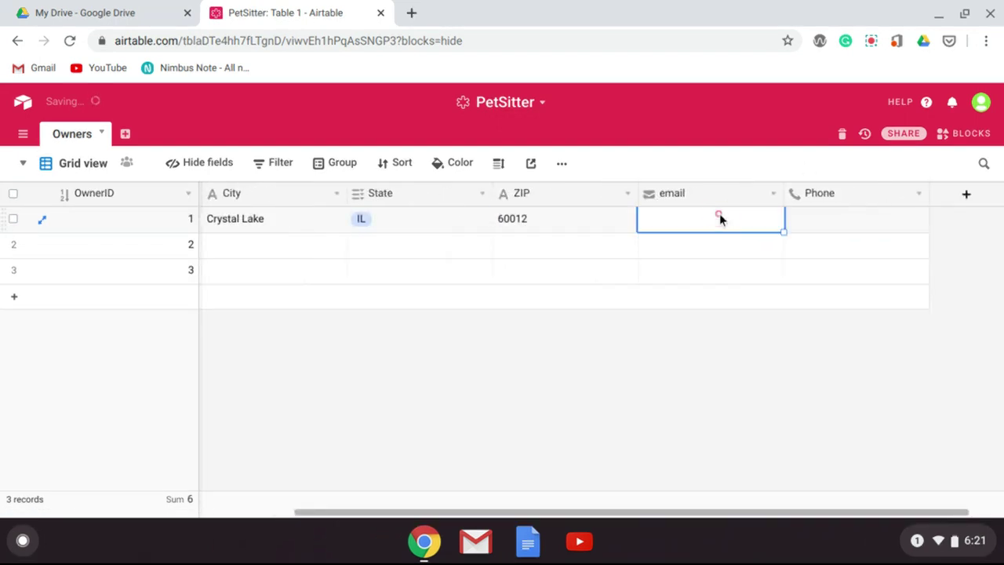
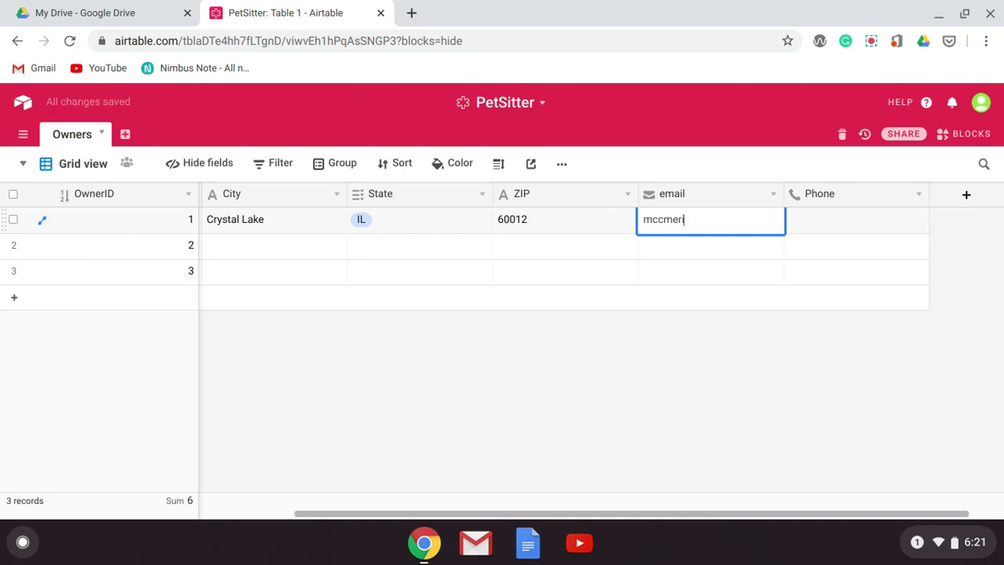
key(Tab)
text(88)
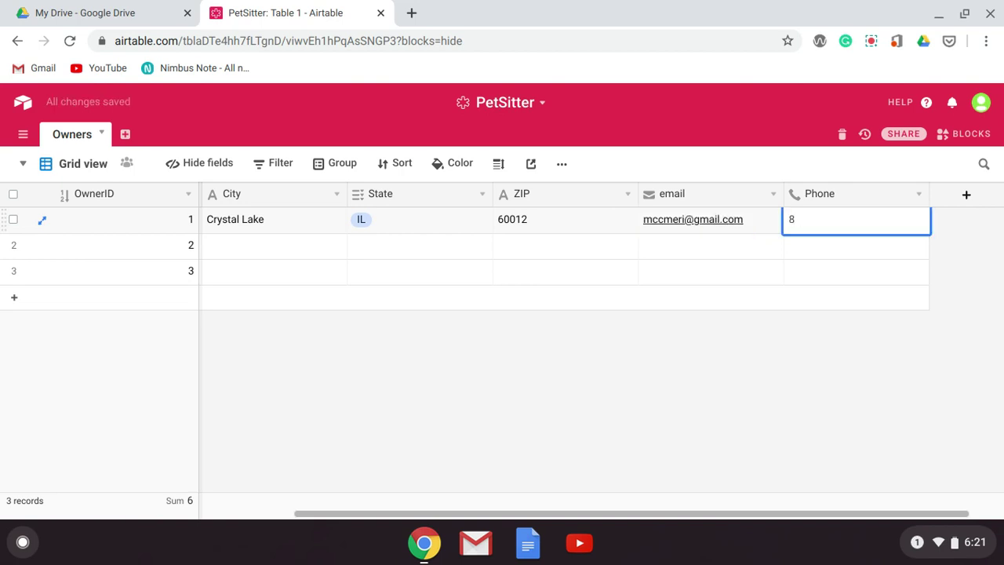
text(5-1111)
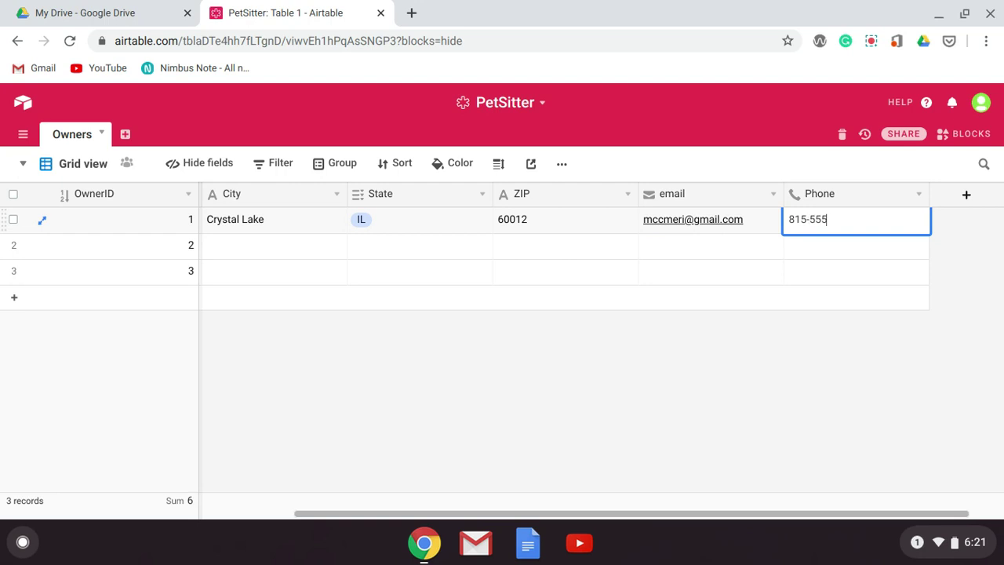
click(673, 287)
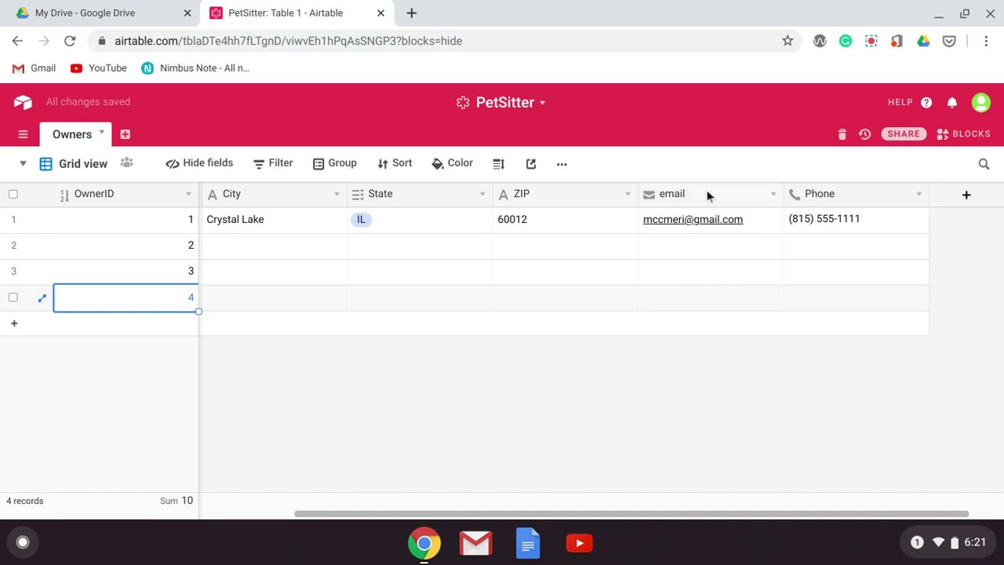
- Create a Creator-access invite link for any e-mail address, then close the sharing dialog
click(886, 138)
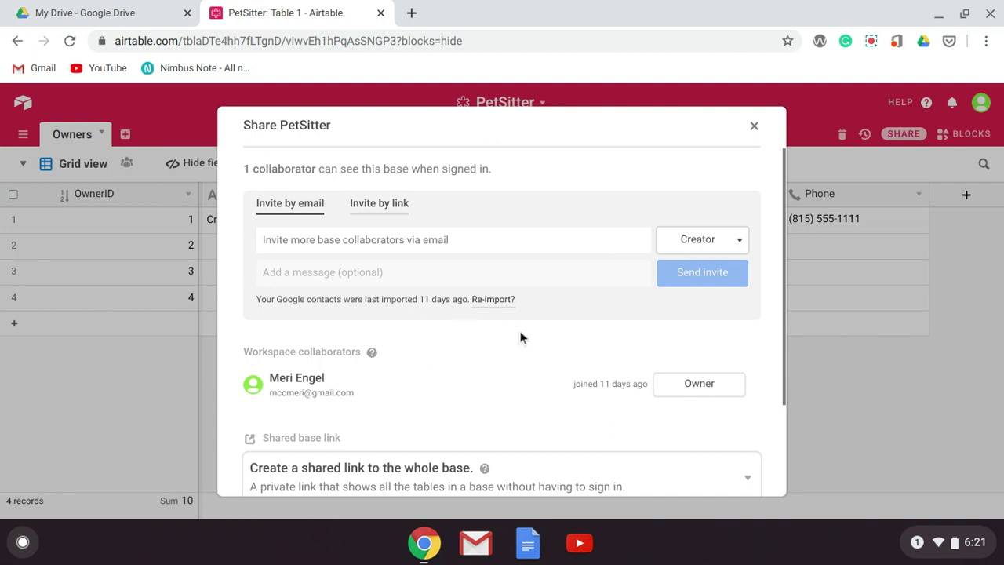
scroll(521, 339, down, 3)
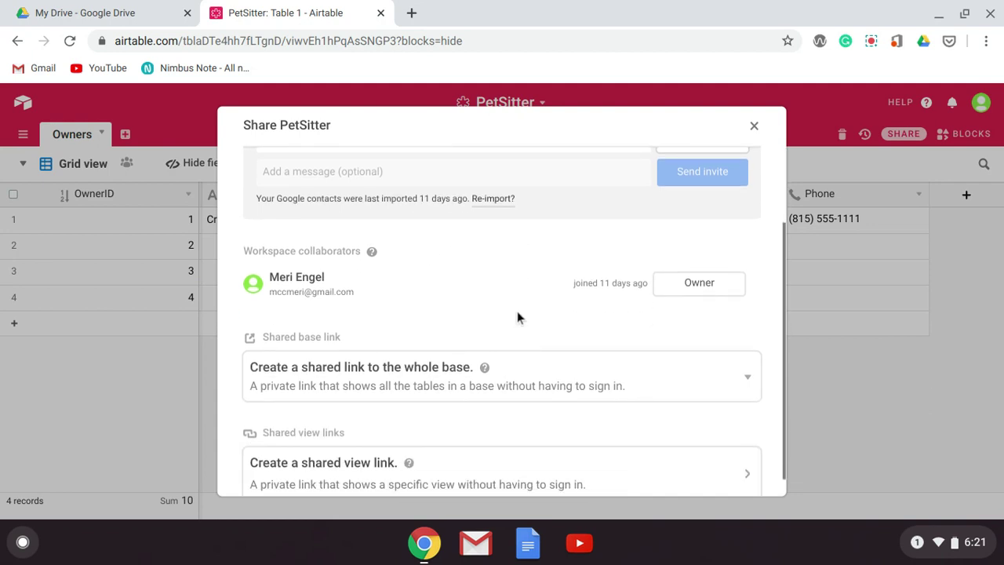
scroll(517, 311, down, 1)
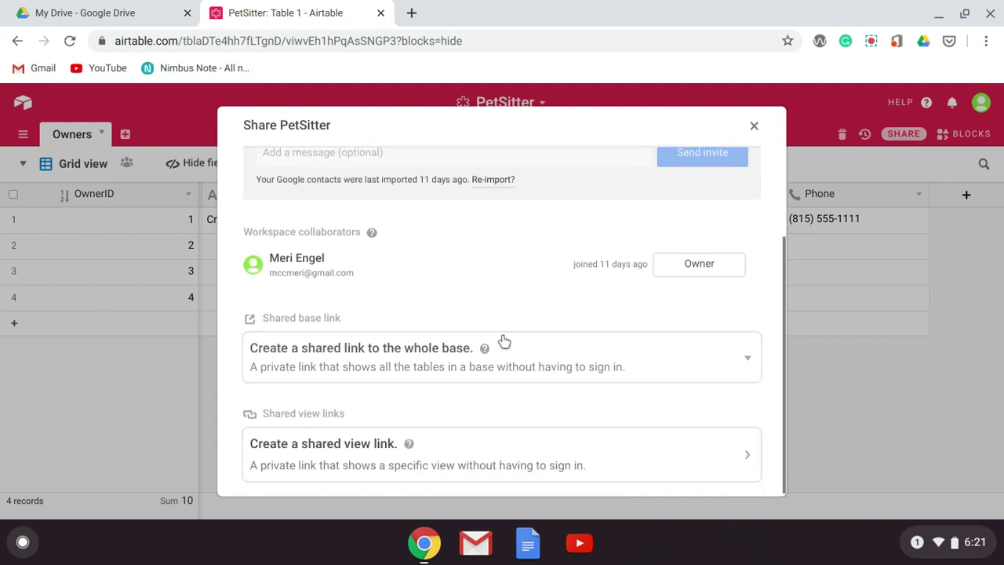
scroll(536, 330, up, 3)
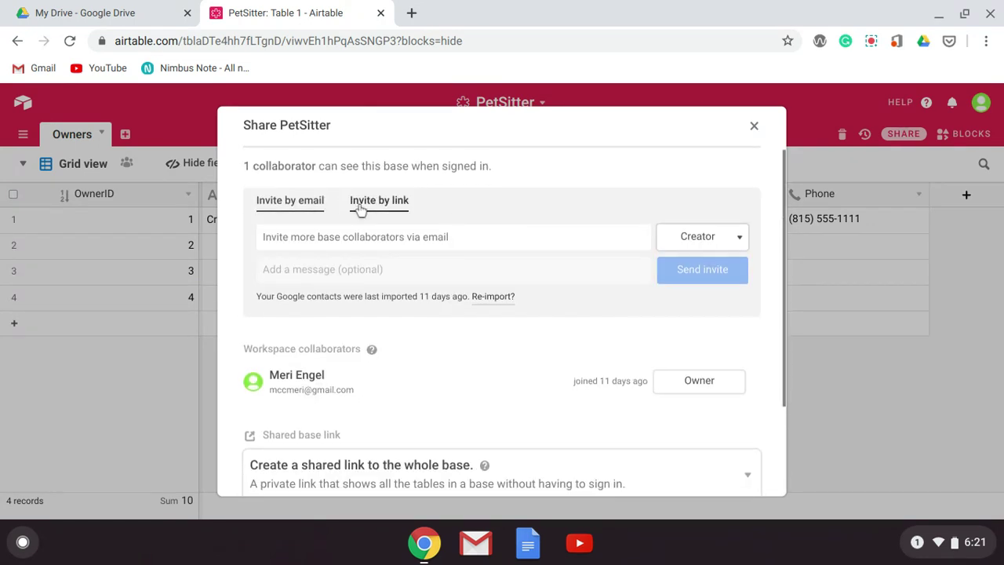
click(360, 204)
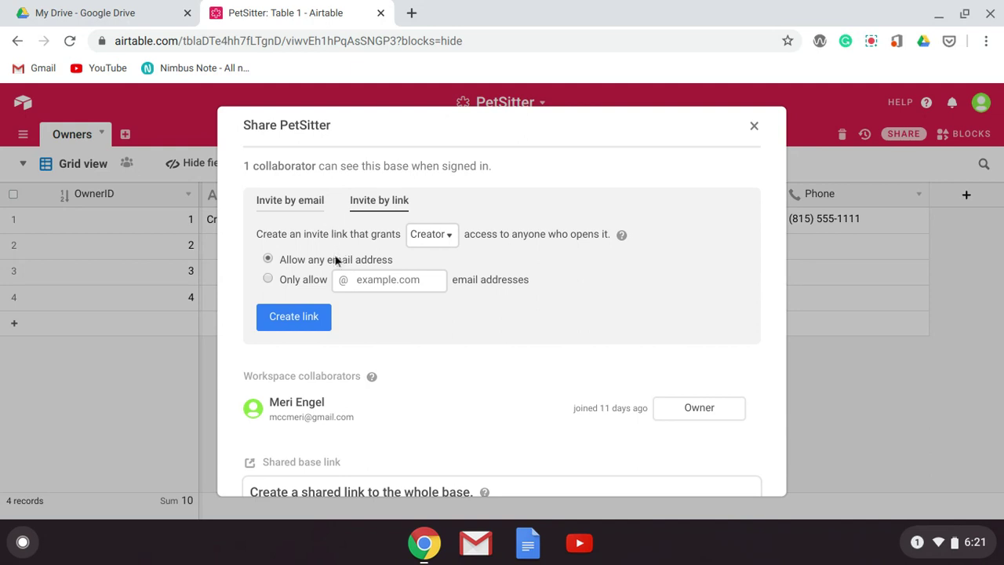
click(324, 319)
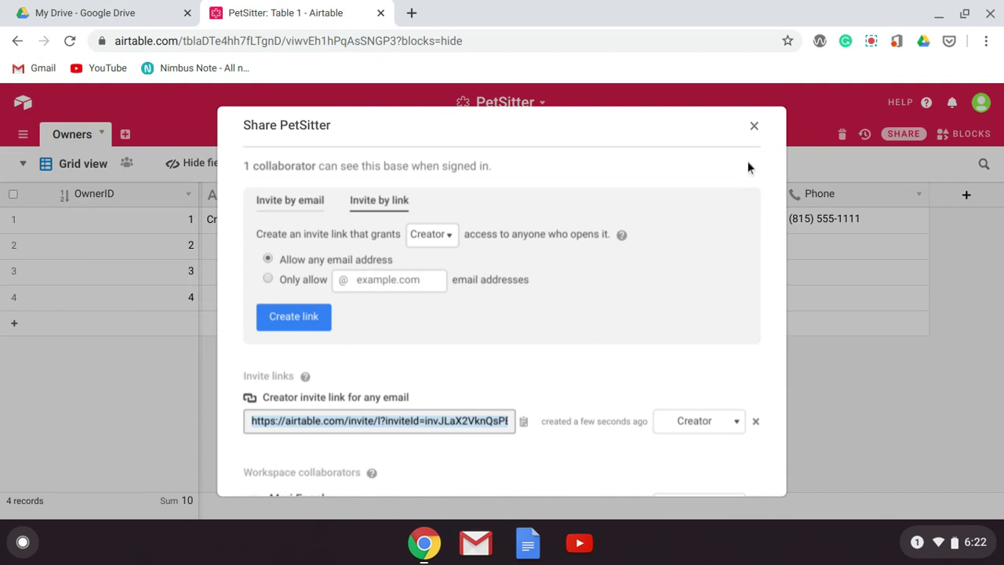
click(757, 126)
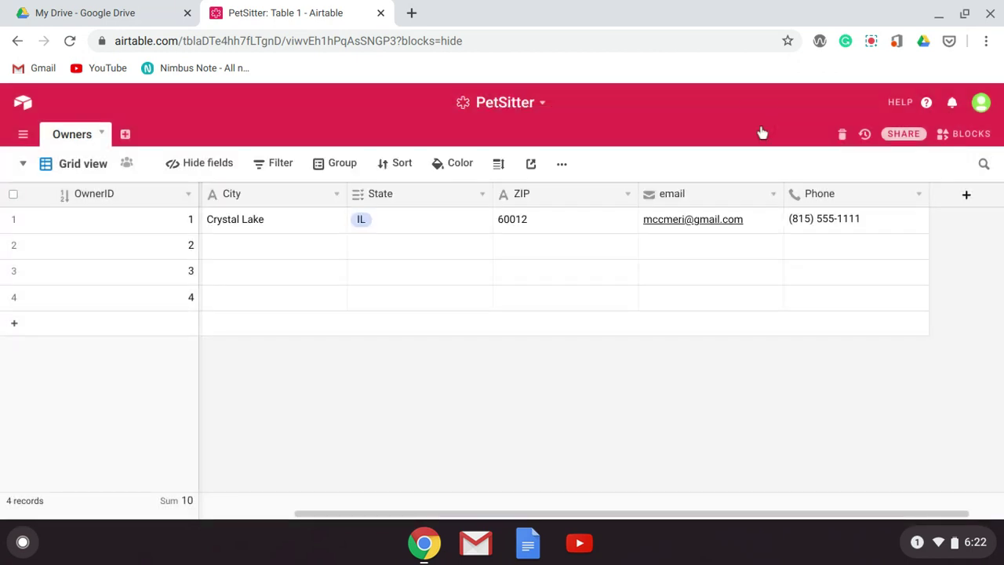
click(876, 44)
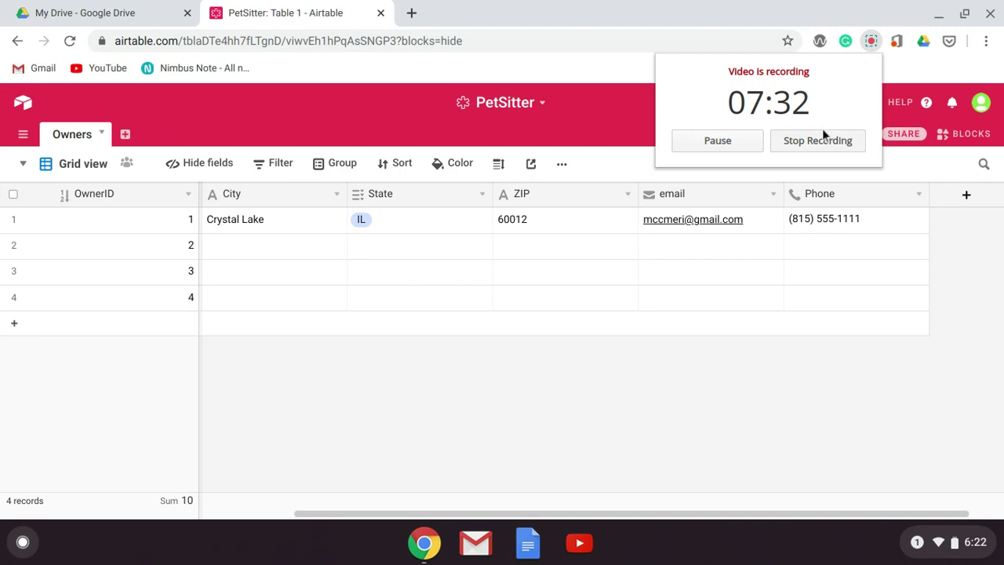